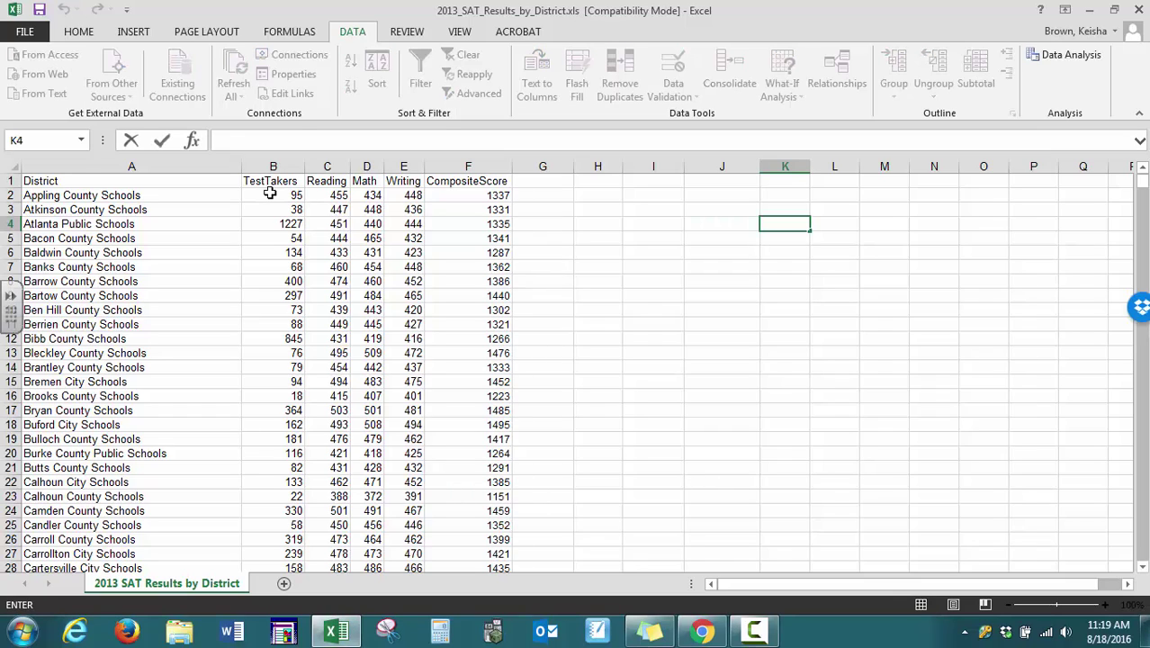
# - Insert a markers-only scatter chart from the TestTakers and CompositeScore columns
pyautogui.click(269, 194)
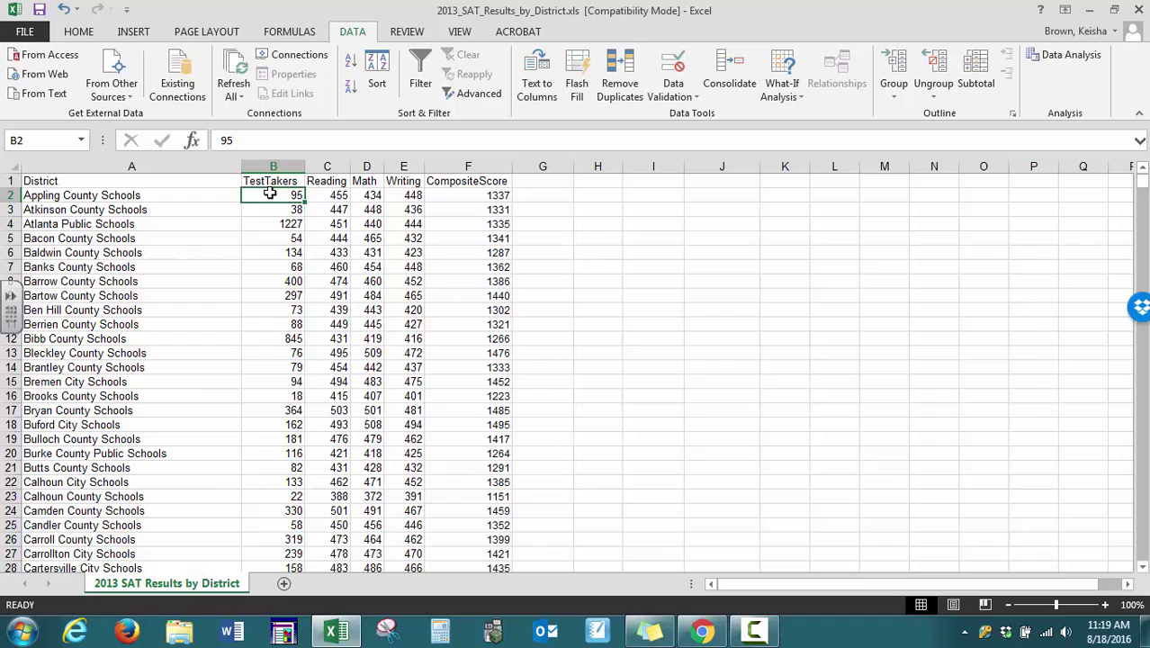
pyautogui.click(489, 197)
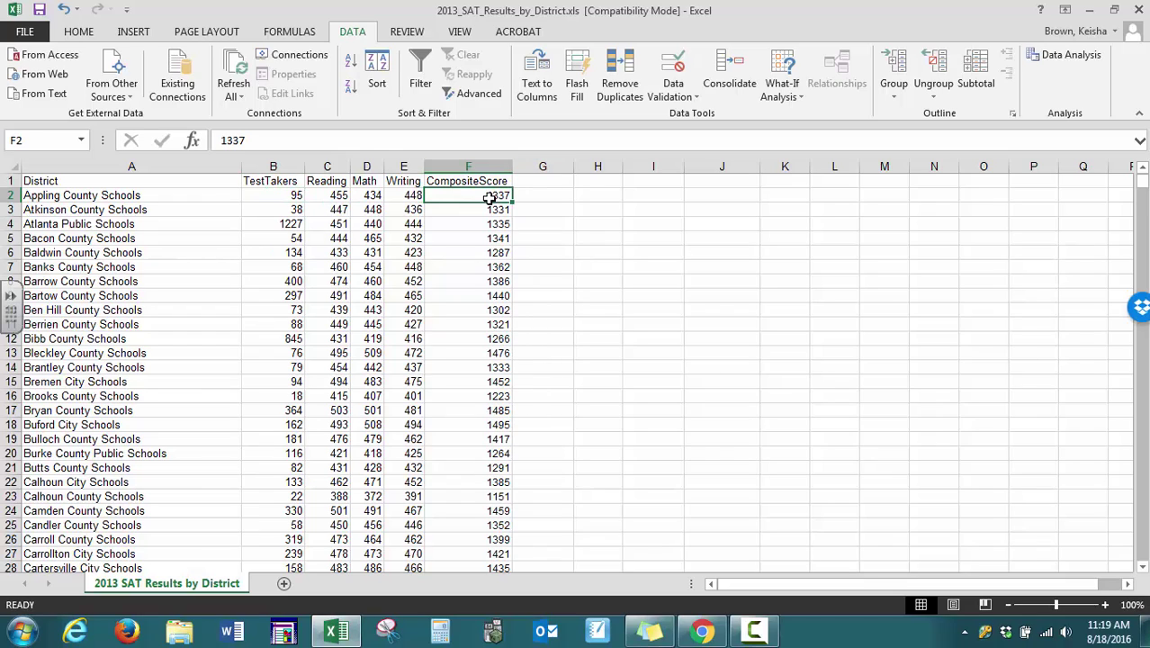
pyautogui.click(282, 166)
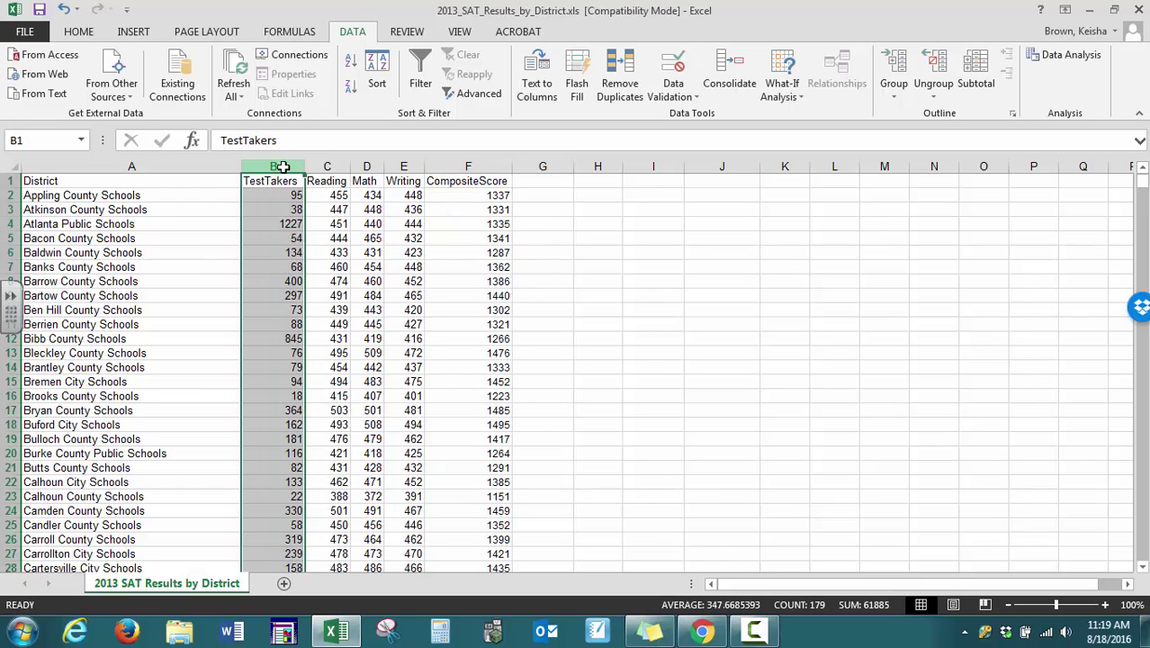
pyautogui.keyDown('ctrl'); pyautogui.click(483, 165); pyautogui.keyUp('ctrl')
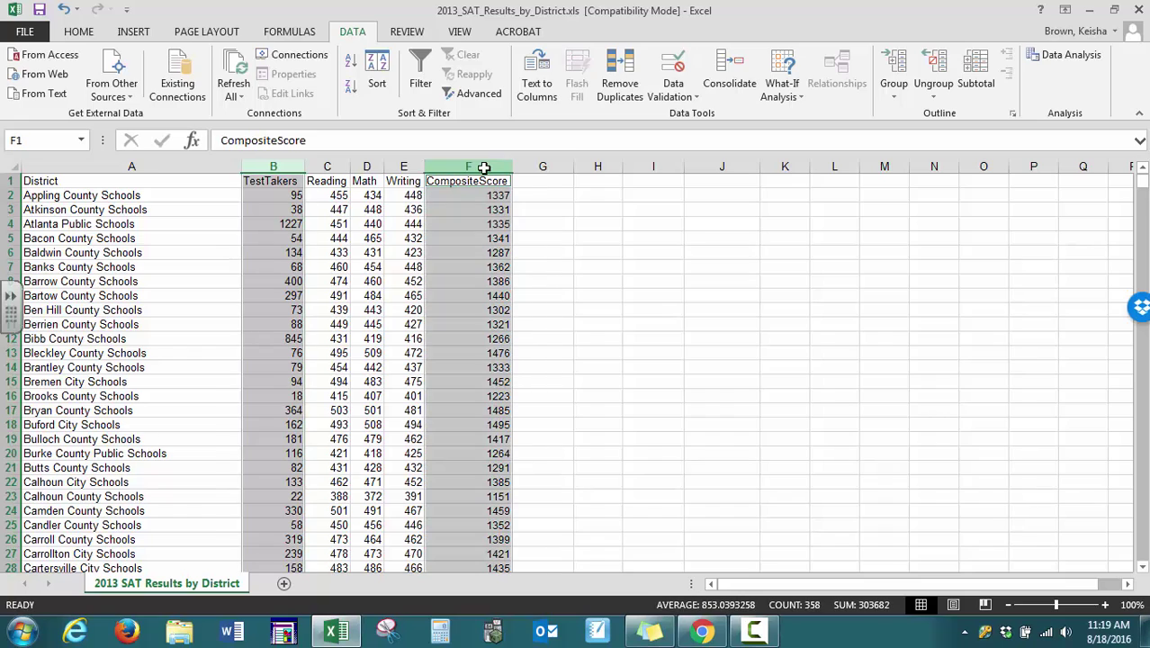
pyautogui.click(135, 31)
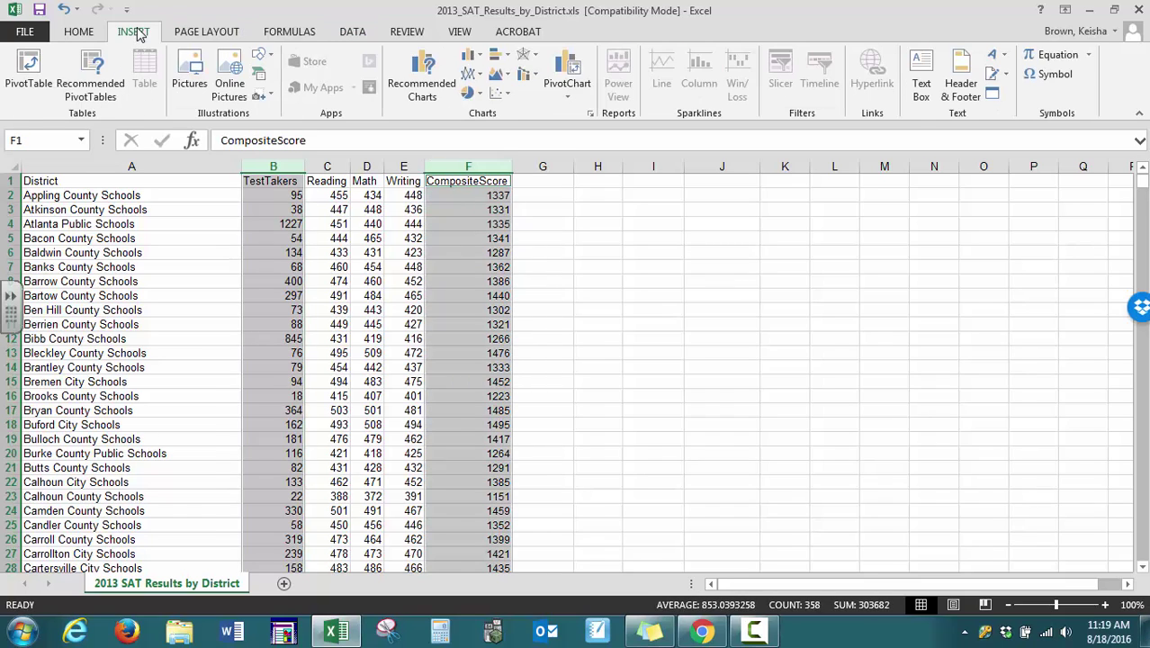
pyautogui.click(500, 99)
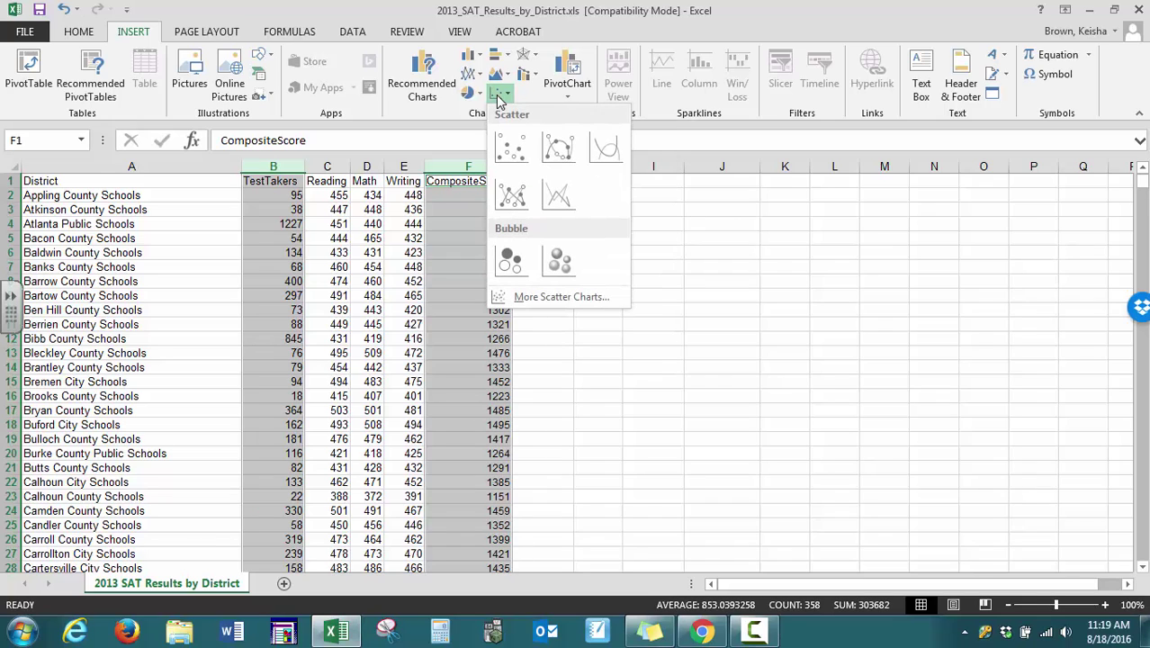
pyautogui.click(513, 147)
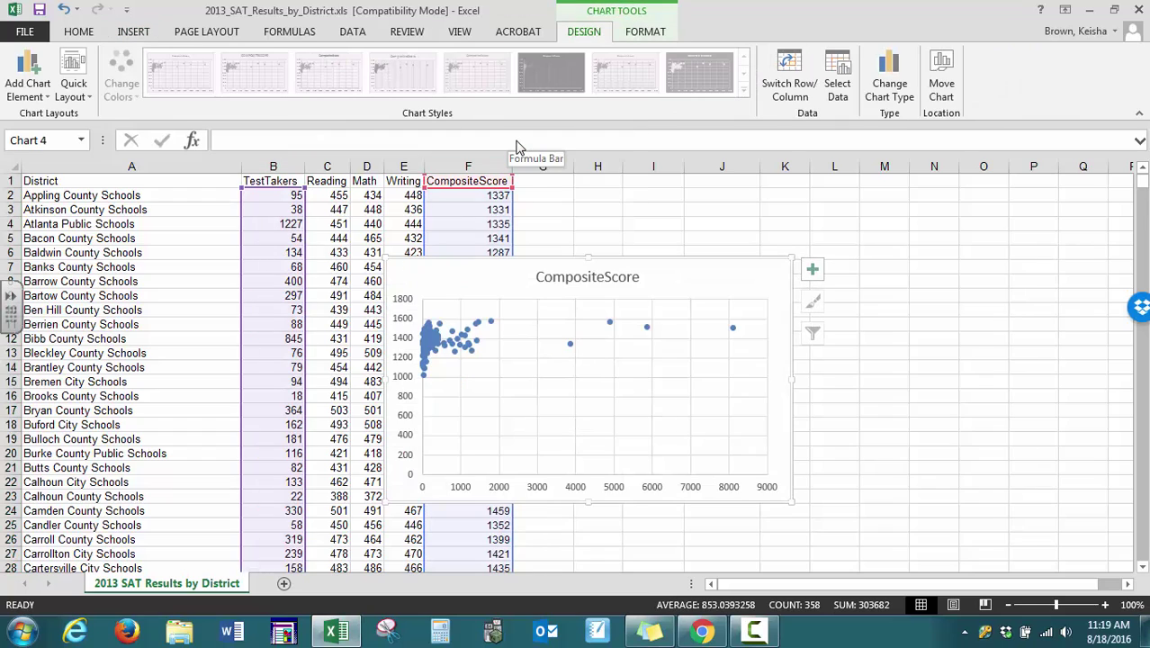
# - Add axis titles and a linear trendline to the scatter chart
pyautogui.click(813, 270)
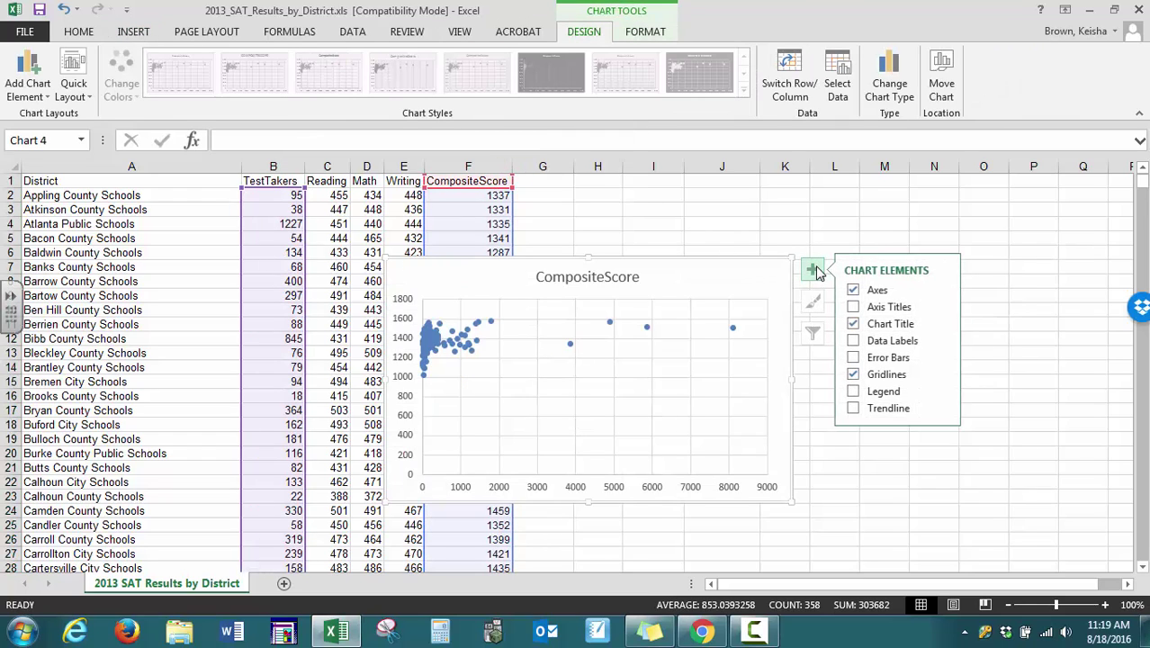
pyautogui.click(854, 307)
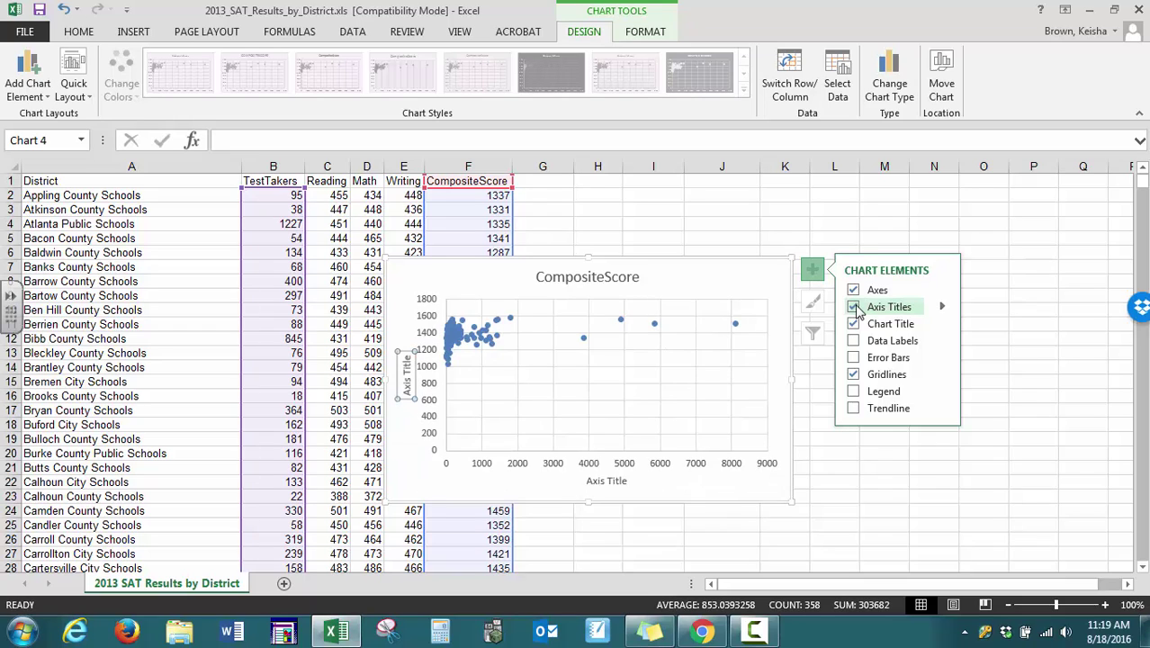
pyautogui.click(853, 408)
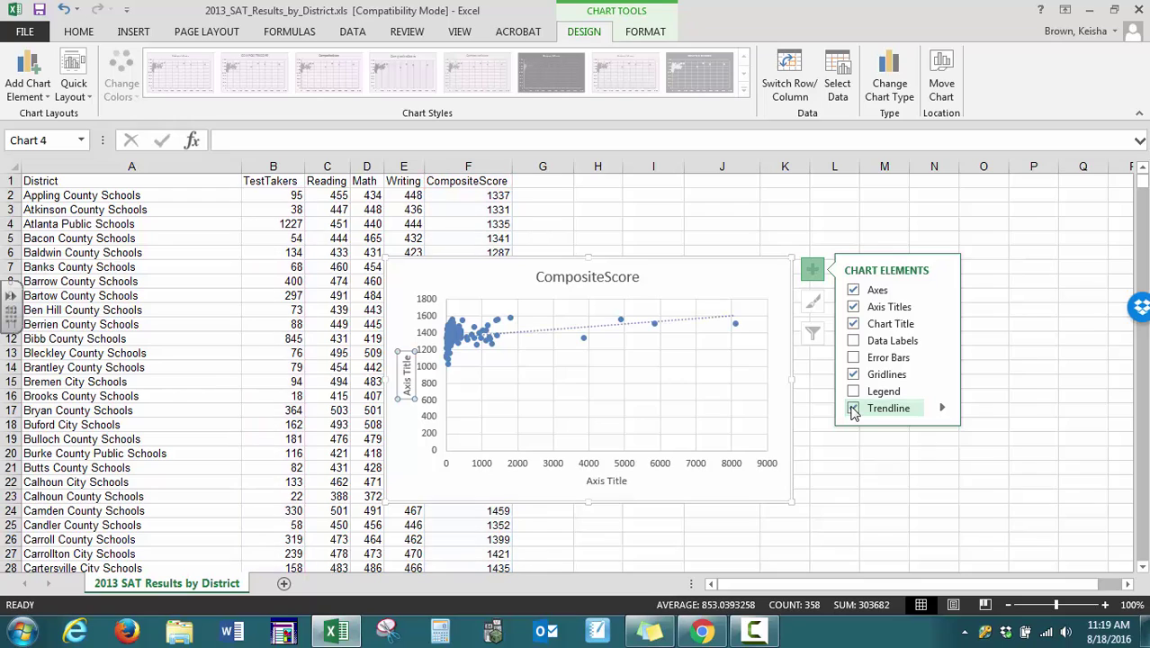
pyautogui.click(943, 408)
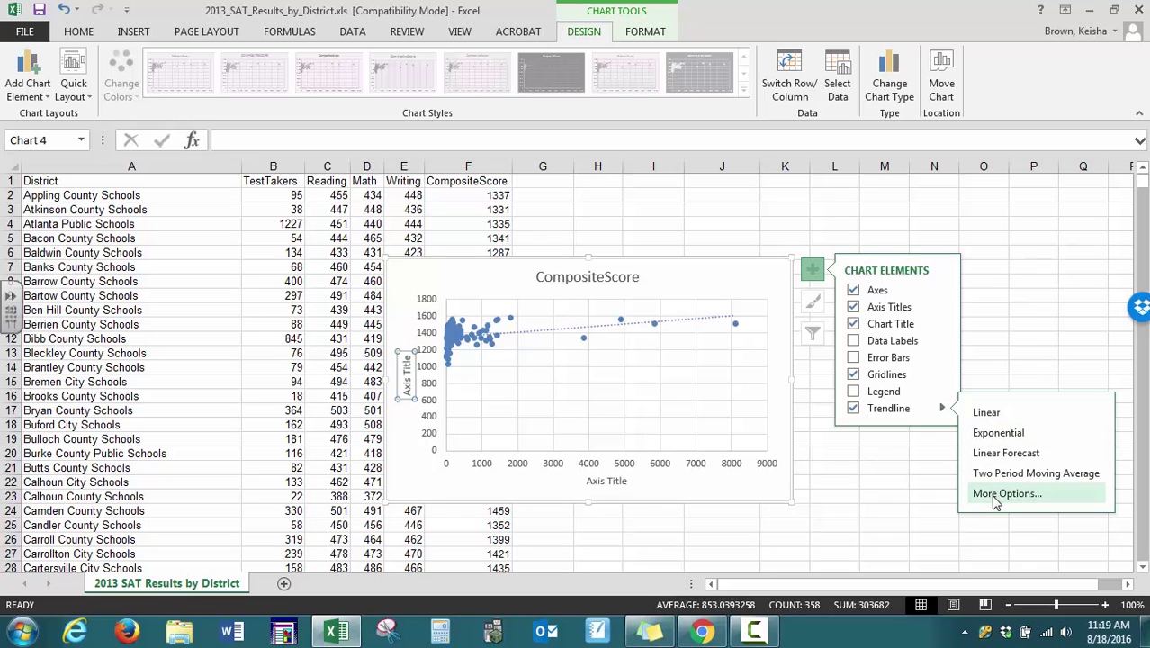
# - Rename the chart's horizontal axis title to "Number of Test Takers"
pyautogui.click(607, 484)
pyautogui.click(590, 482)
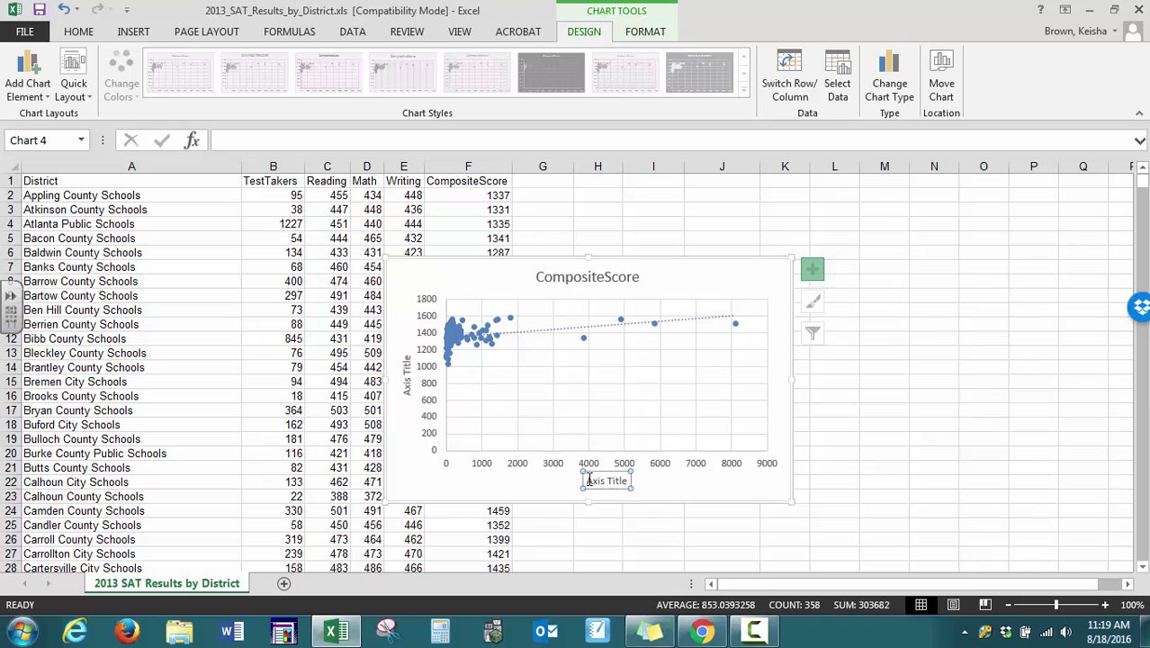
pyautogui.moveTo(588, 481); pyautogui.dragTo(624, 481)
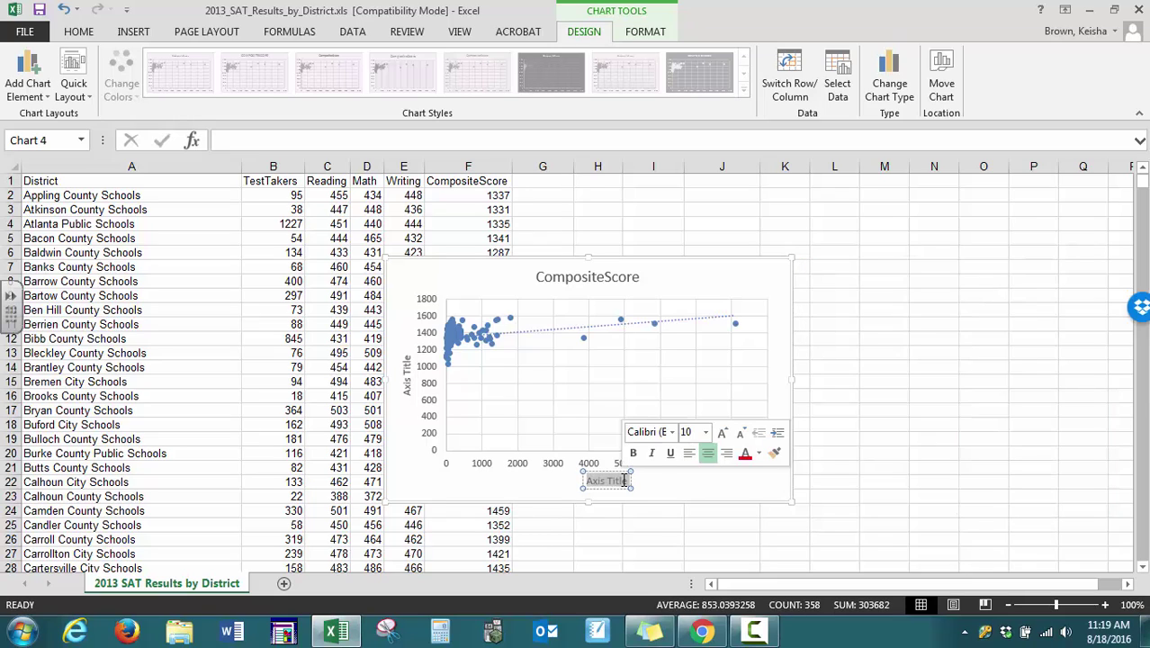
pyautogui.write('Numbe')
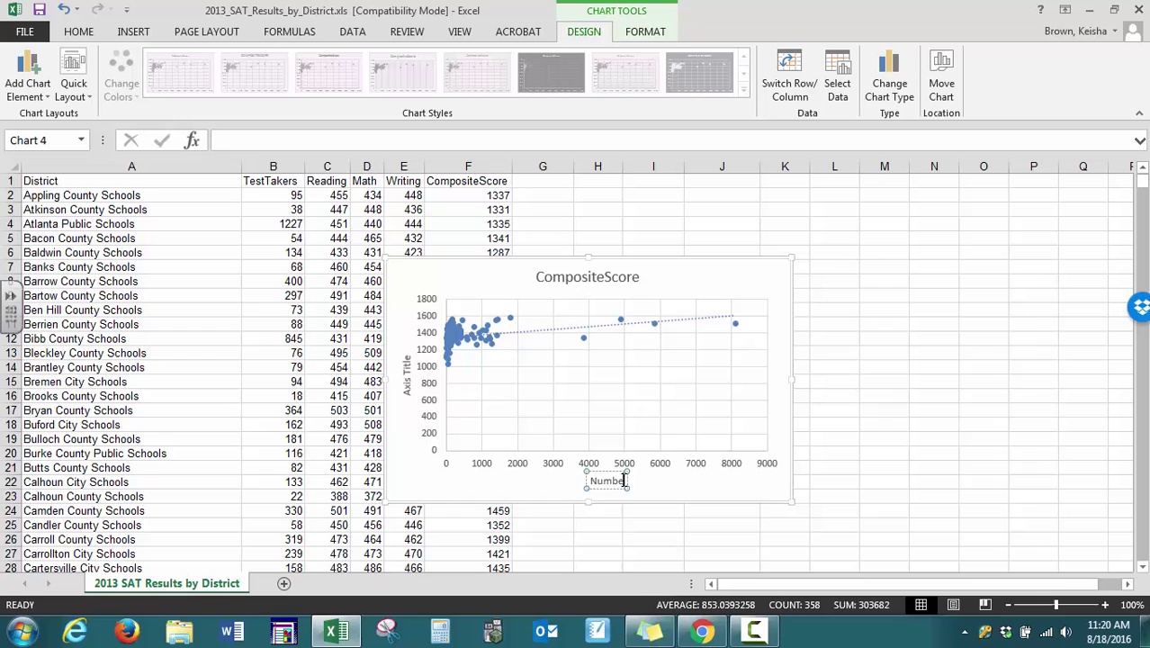
pyautogui.write('r of Test Takers')
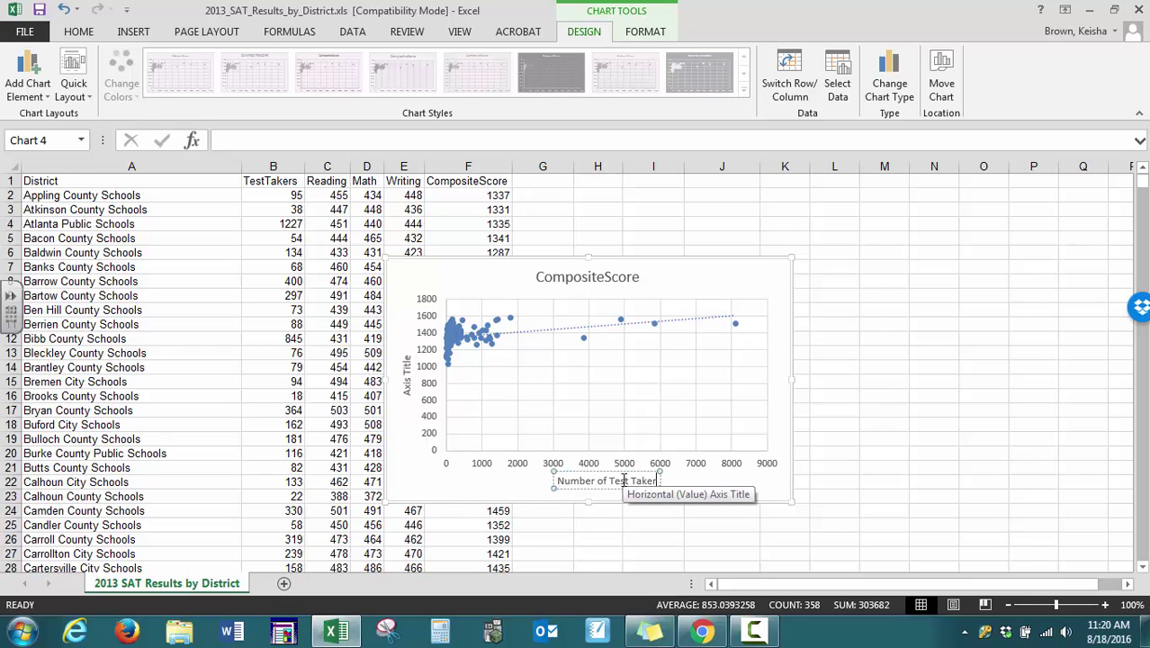
# - Rename the chart's vertical axis title to "Composite Score"
pyautogui.doubleClick(408, 387)
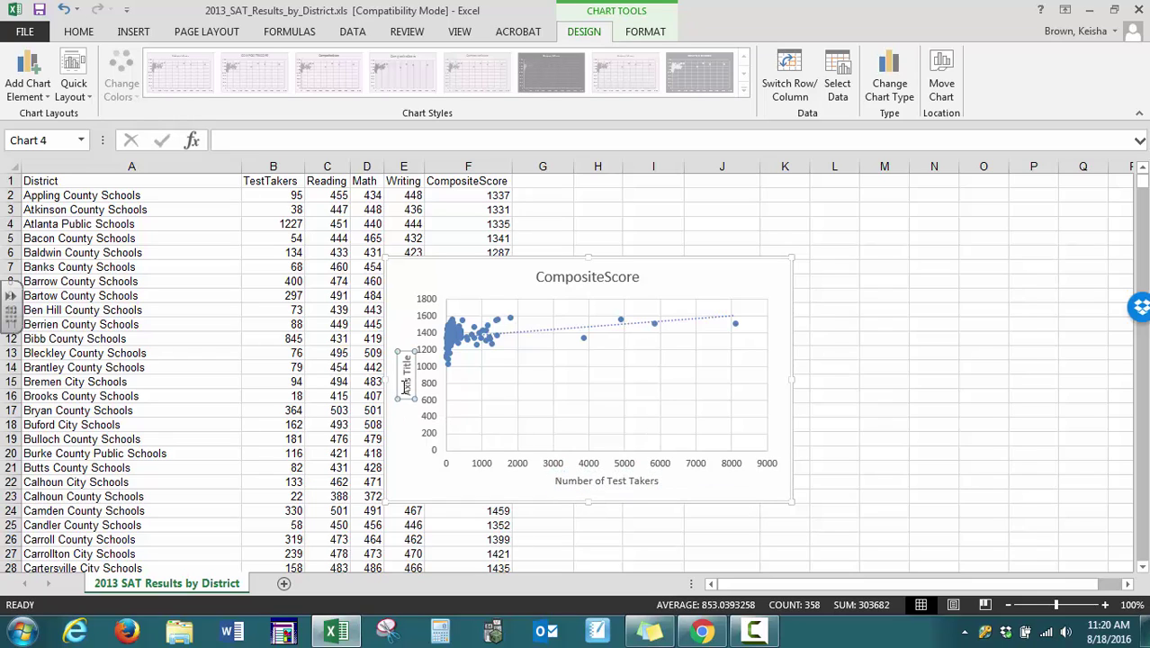
pyautogui.moveTo(408, 394); pyautogui.dragTo(408, 365)
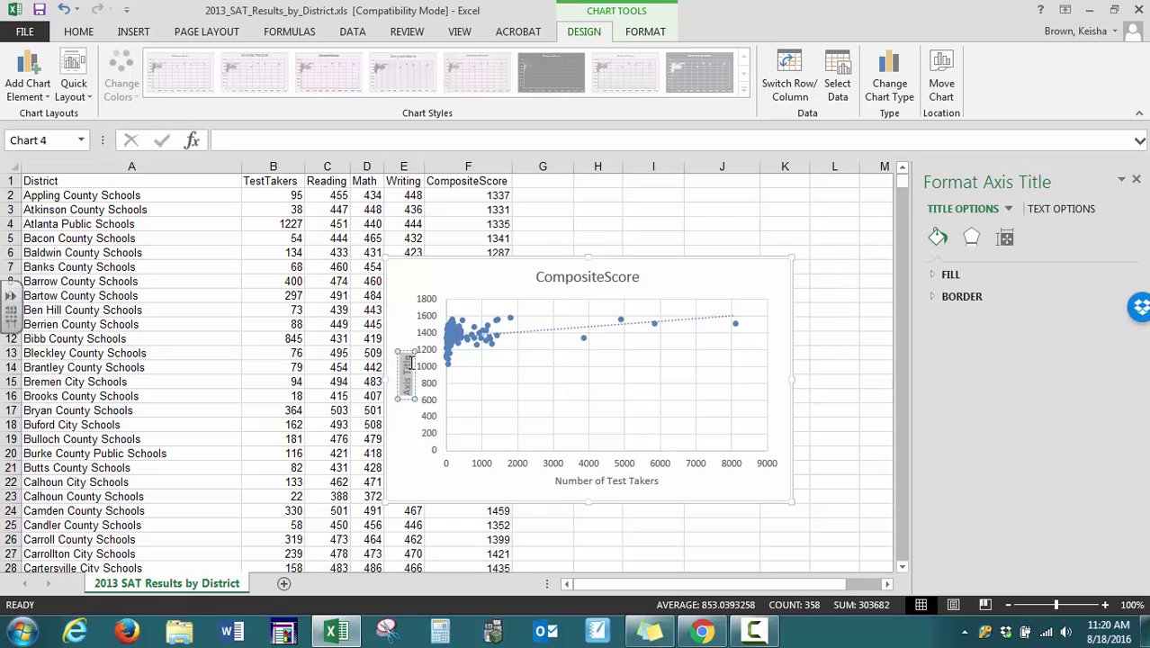
pyautogui.write('Composite')
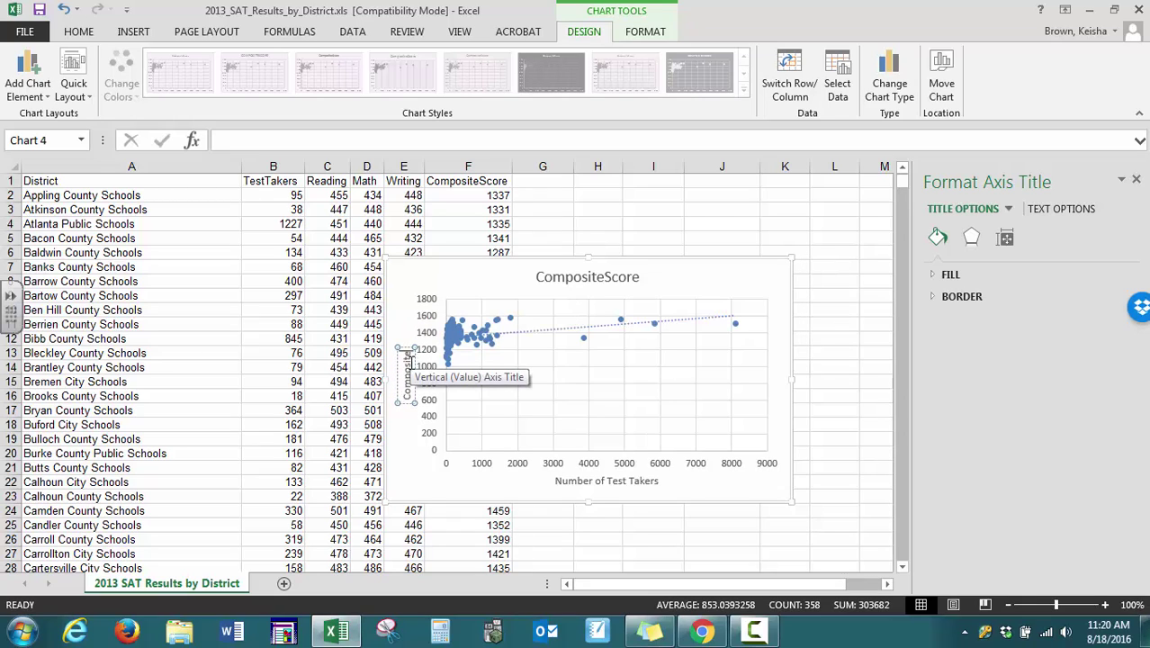
pyautogui.write(' Score')
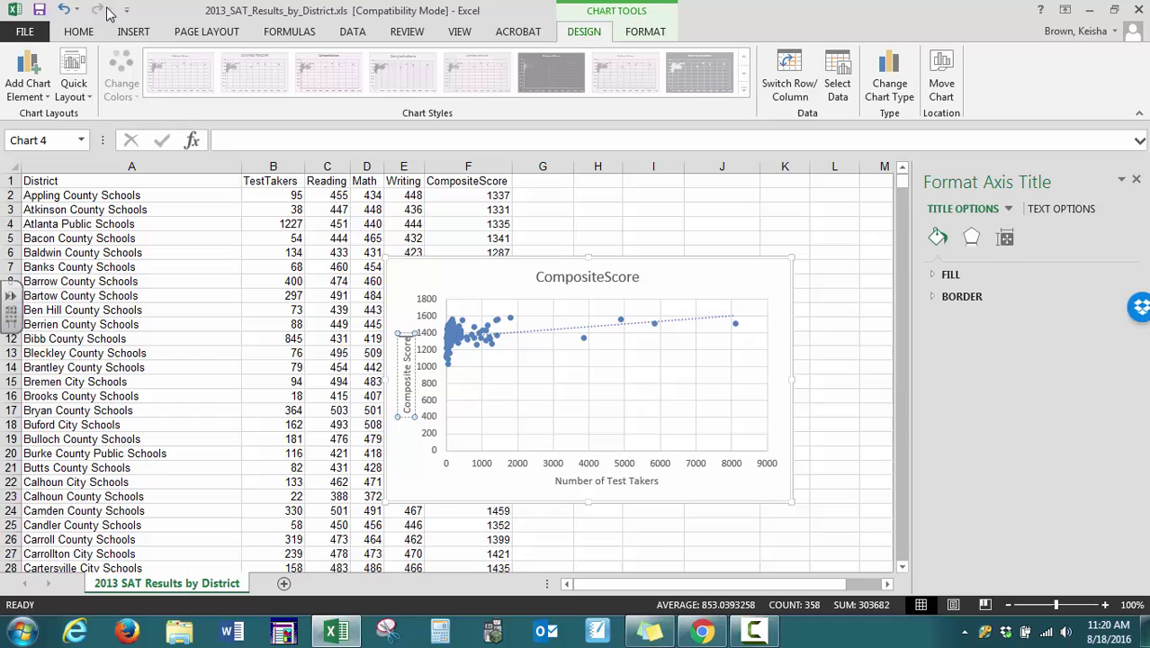
# - Apply the quick chart layout that shows the trendline equation and R² value, and close the axis title formatting pane
pyautogui.click(73, 85)
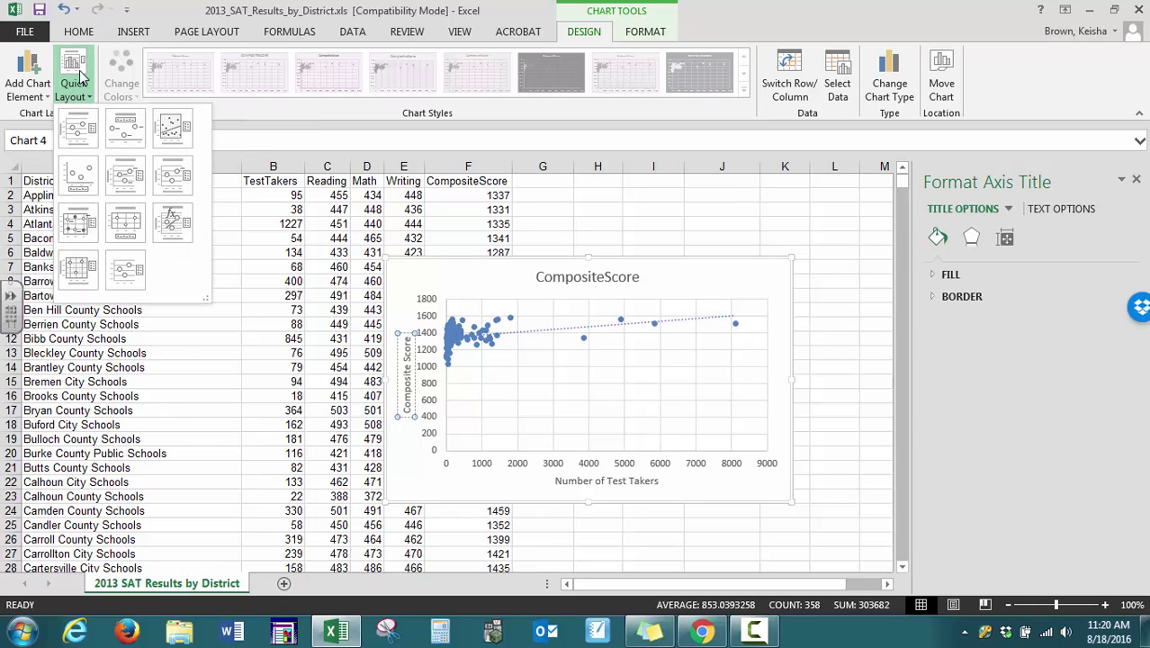
pyautogui.click(173, 222)
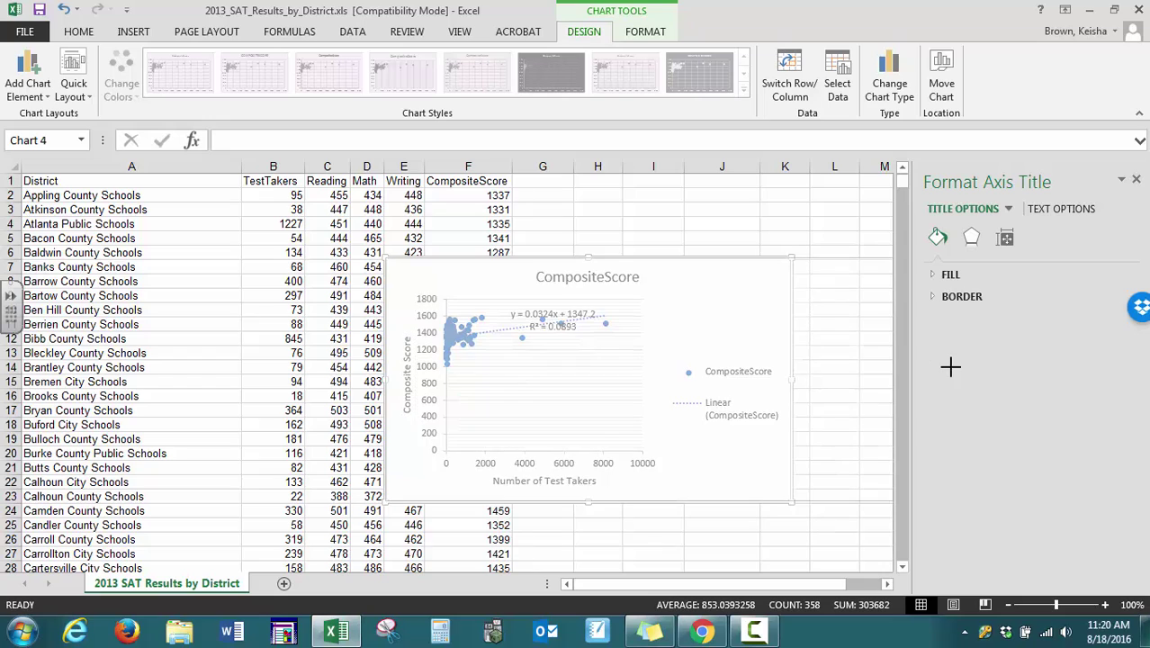
pyautogui.click(1136, 180)
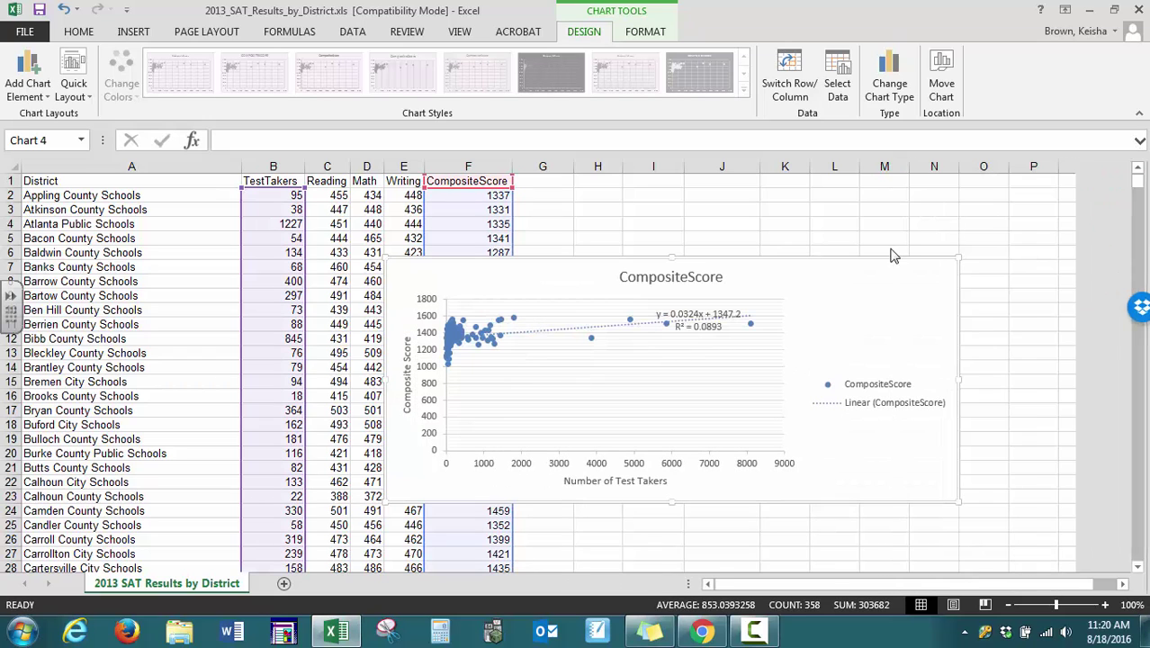
# - Move the trendline equation and R² label into the empty plot area below the trendline and deselect the chart
pyautogui.click(698, 313)
pyautogui.moveTo(703, 307); pyautogui.dragTo(698, 388)
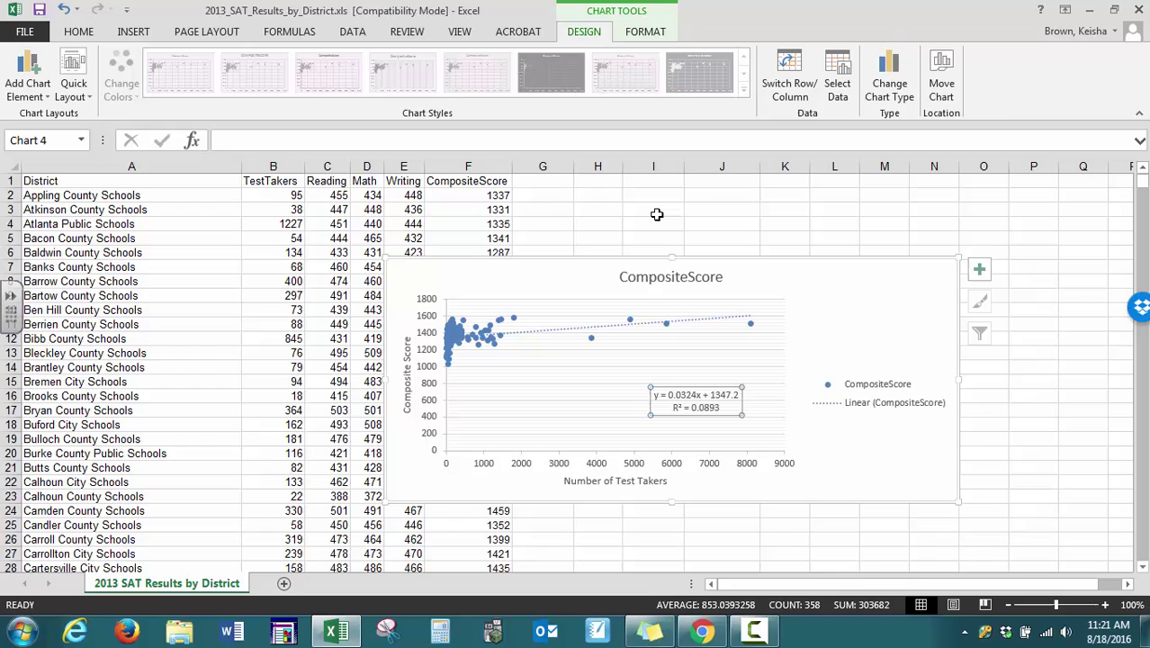
pyautogui.click(657, 214)
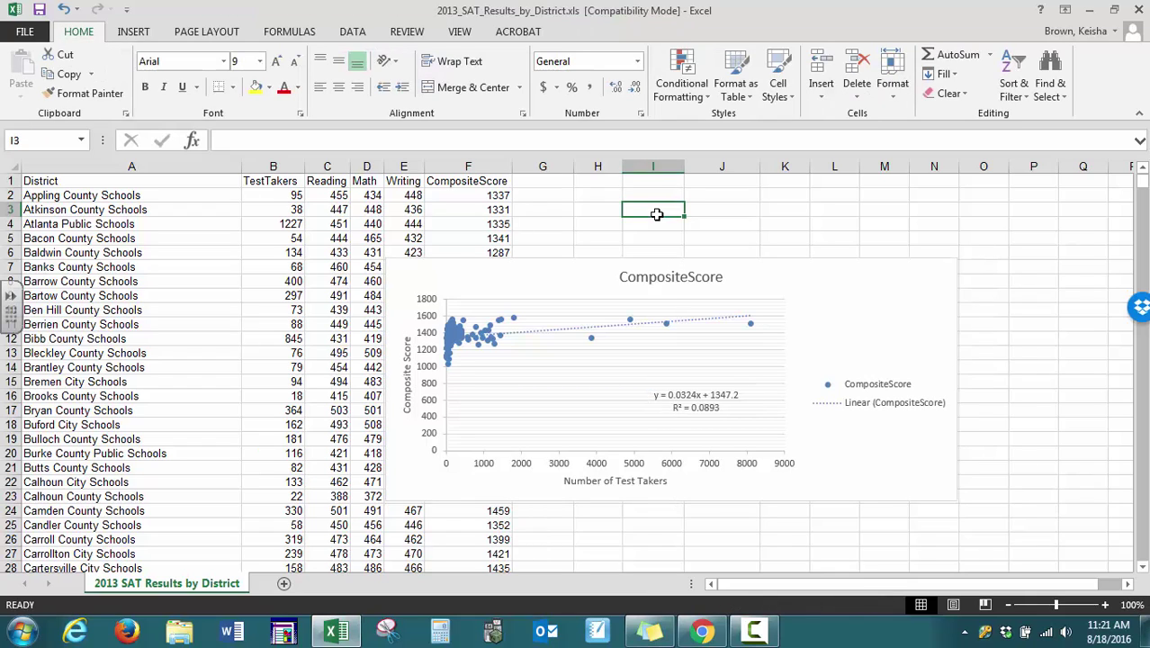
# - Check in the Excel add-in settings that Analysis ToolPak and Analysis ToolPak - VBA are enabled
pyautogui.click(358, 34)
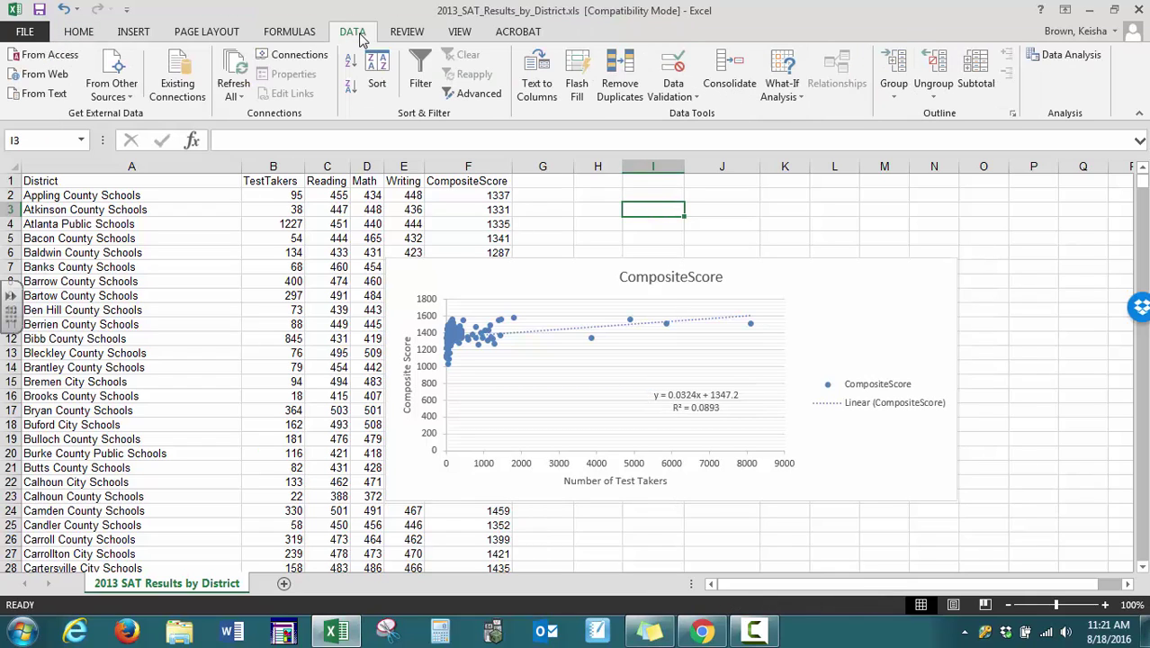
pyautogui.click(26, 36)
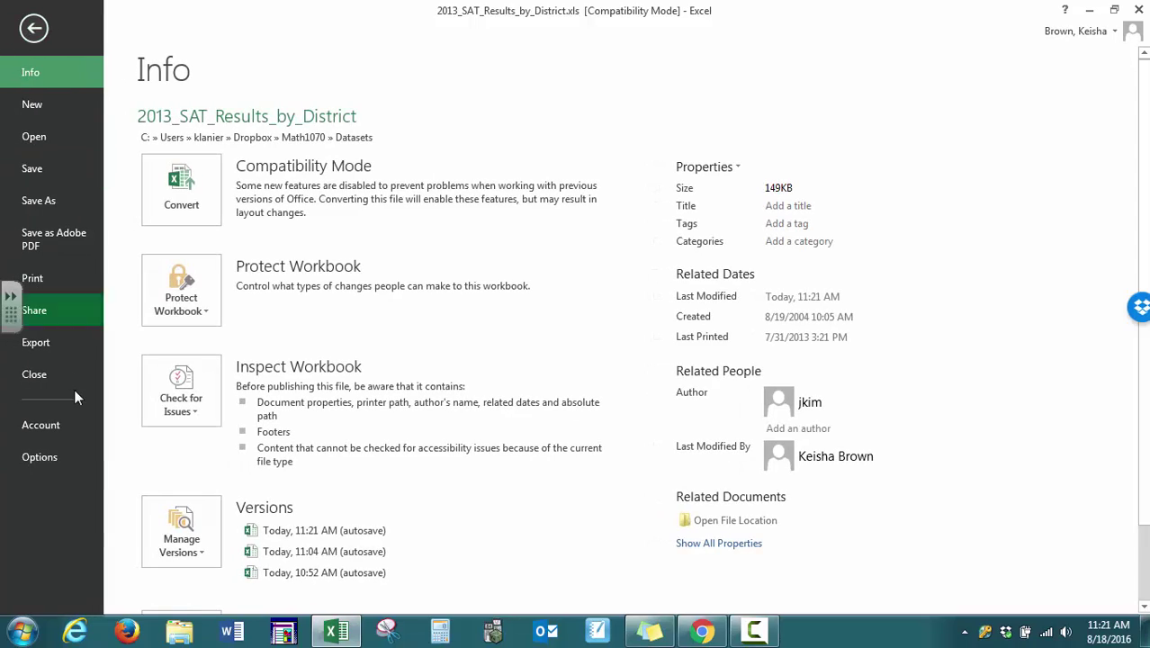
pyautogui.click(40, 453)
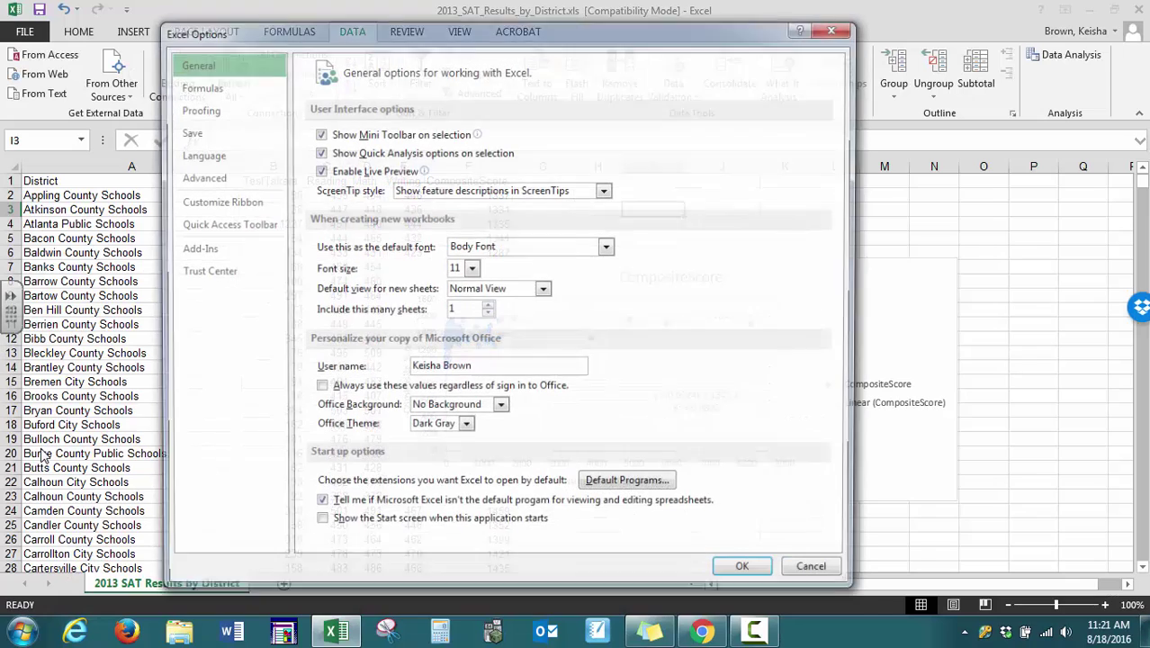
pyautogui.click(203, 251)
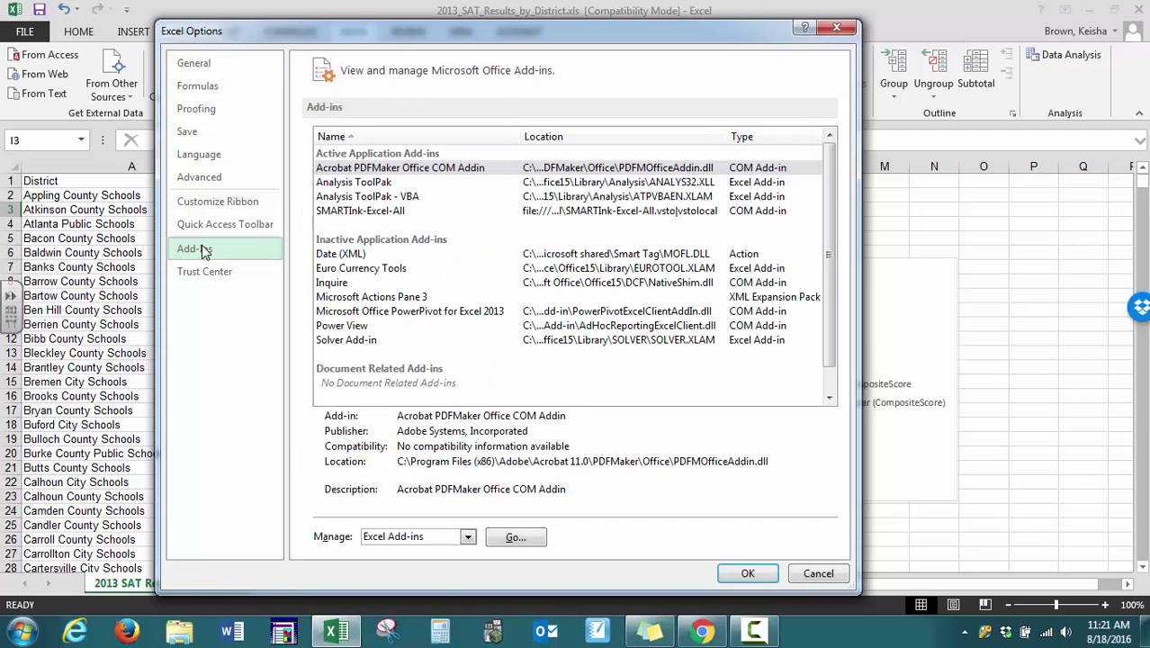
pyautogui.click(514, 537)
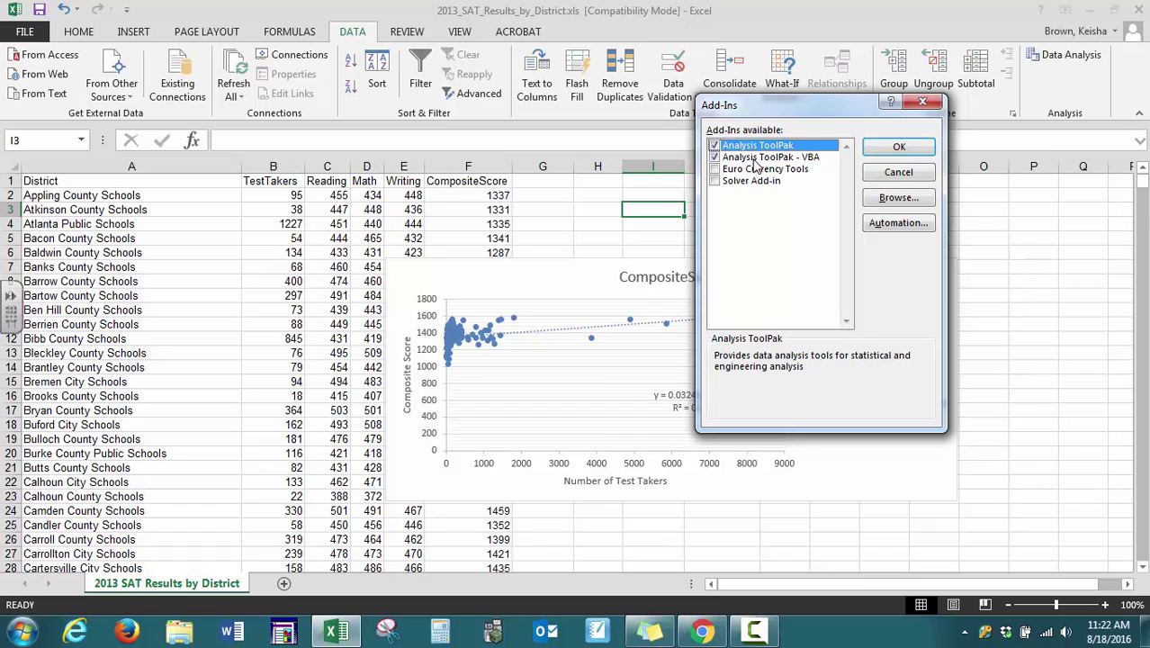
pyautogui.click(900, 149)
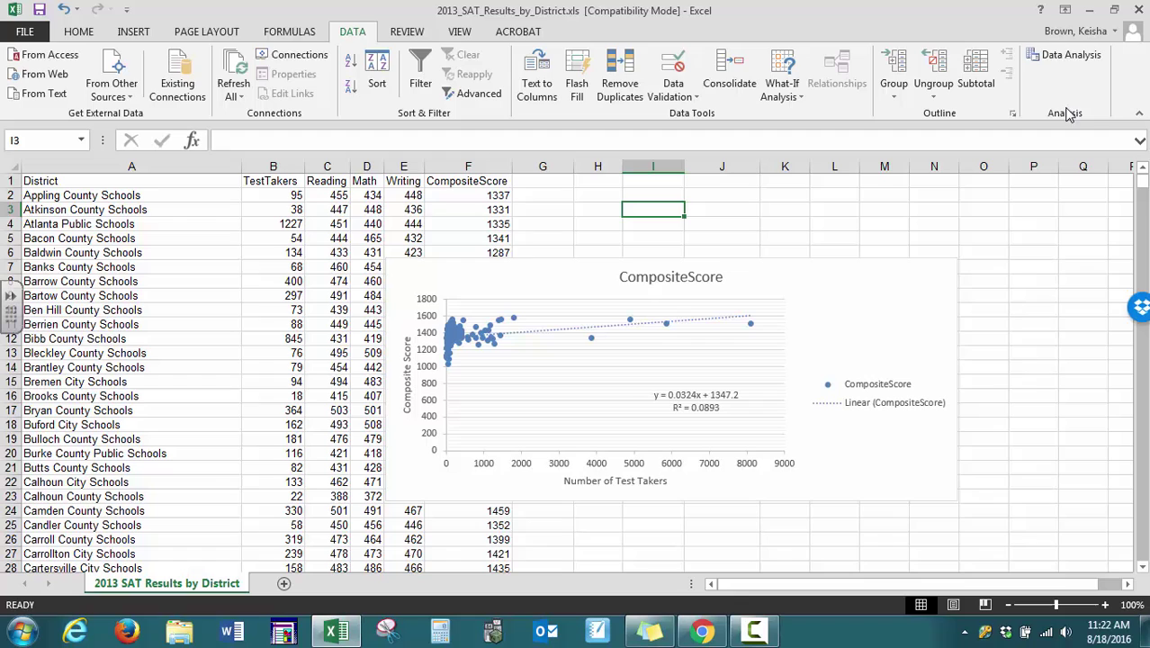
# - Run a Regression to a new worksheet with Y range $F$1:$F$179, X range $B$1:$B$179, labels, residuals, and residual, line fit and normal probability plots
pyautogui.click(1069, 57)
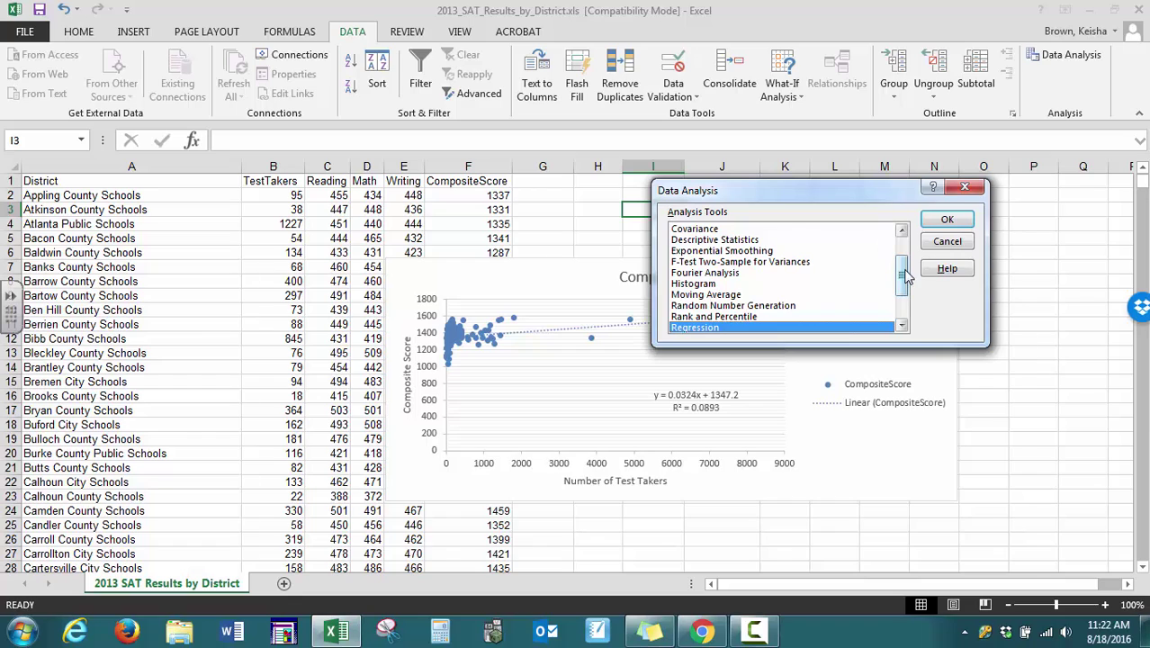
pyautogui.moveTo(905, 275); pyautogui.dragTo(907, 309)
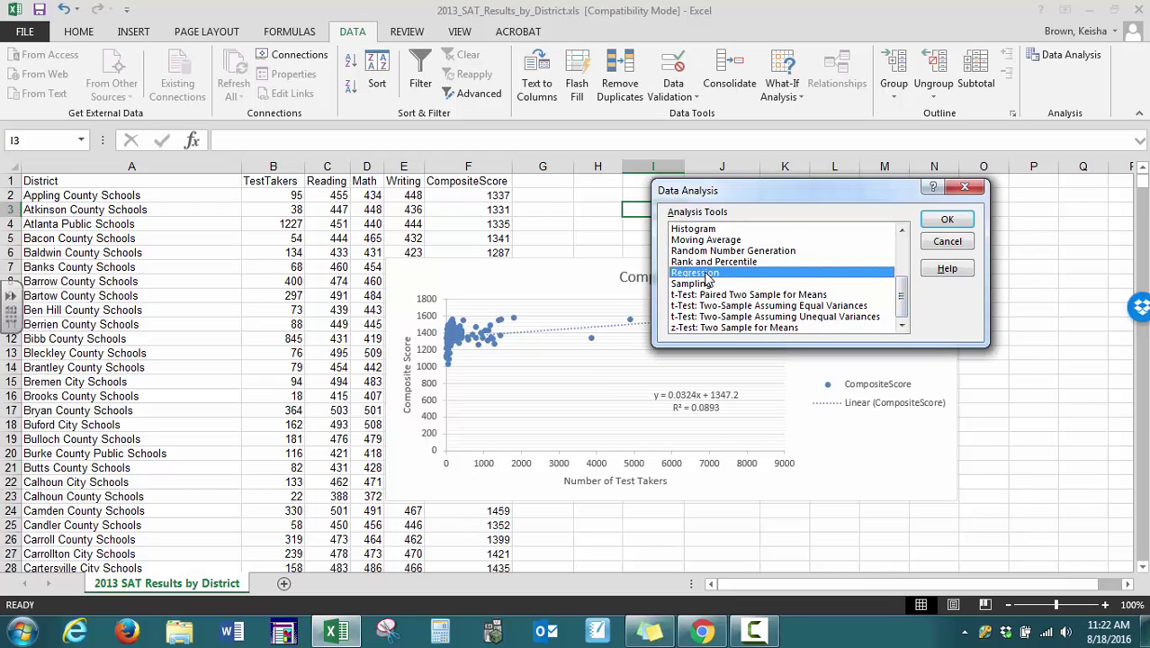
pyautogui.click(947, 220)
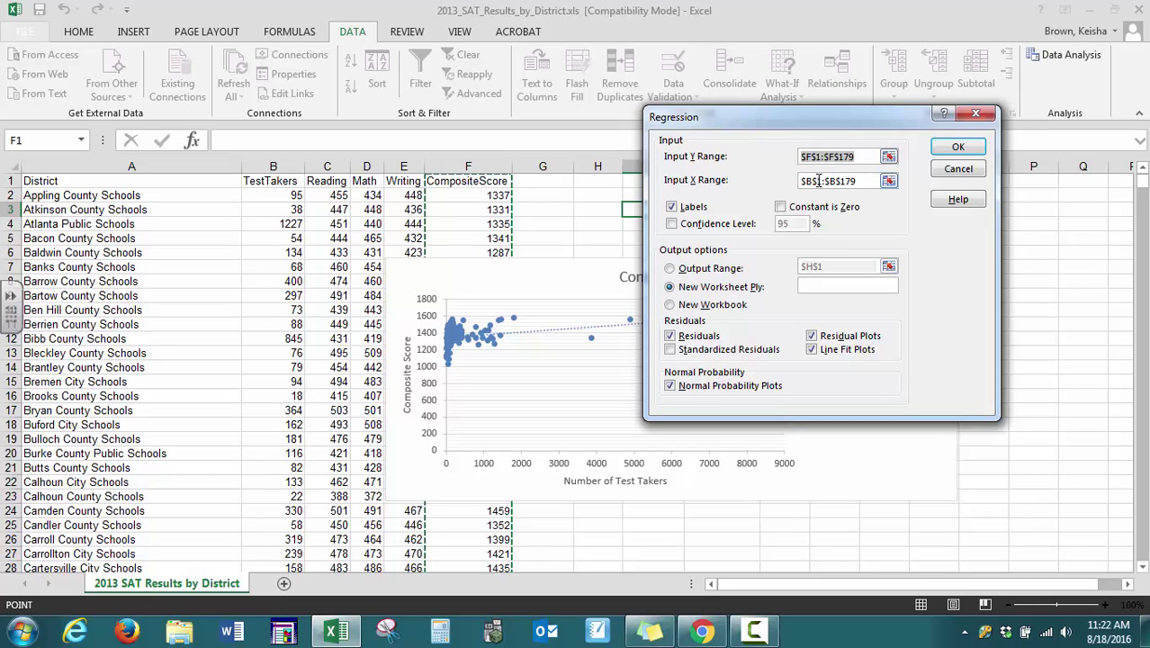
pyautogui.click(286, 164)
pyautogui.click(450, 167)
pyautogui.click(671, 206)
pyautogui.click(812, 335)
pyautogui.click(671, 288)
pyautogui.click(959, 150)
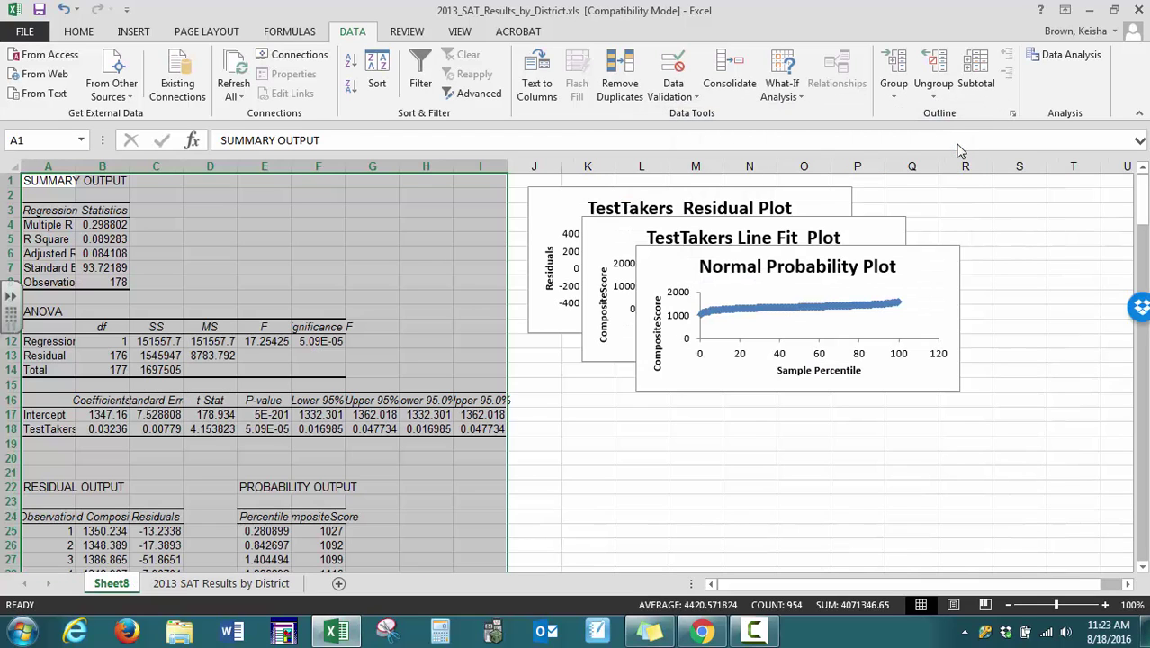
# - AutoFit the widths of columns A through G on the regression output sheet so labels and values show in full
pyautogui.click(91, 182)
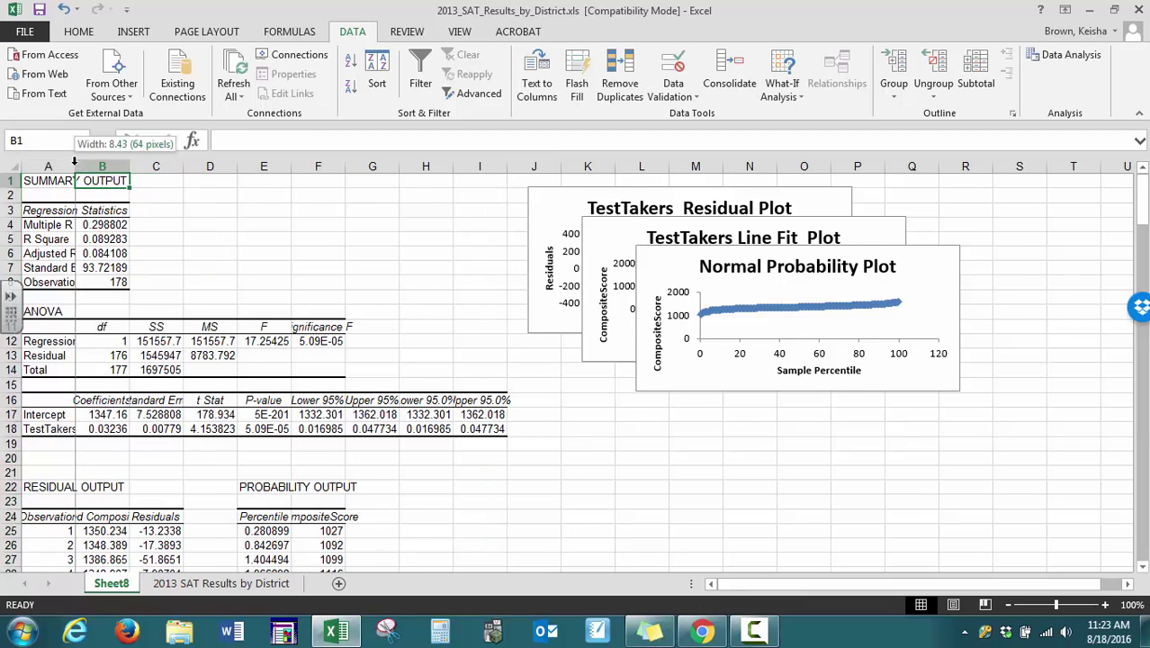
pyautogui.doubleClick(74, 166)
pyautogui.doubleClick(185, 166)
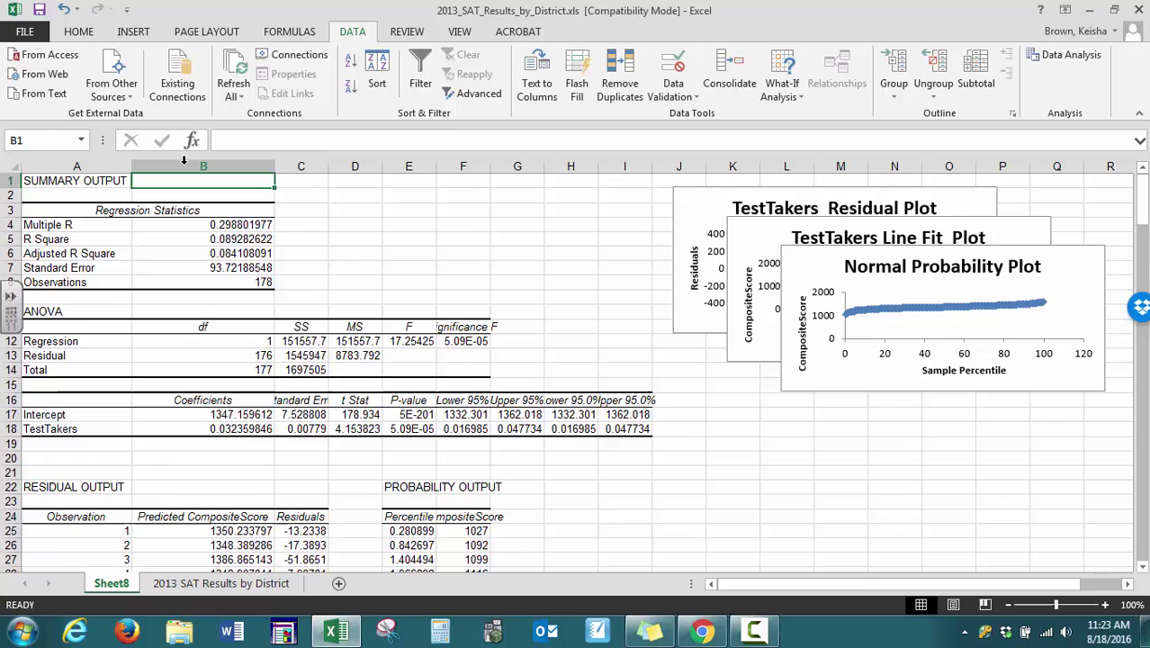
pyautogui.doubleClick(330, 166)
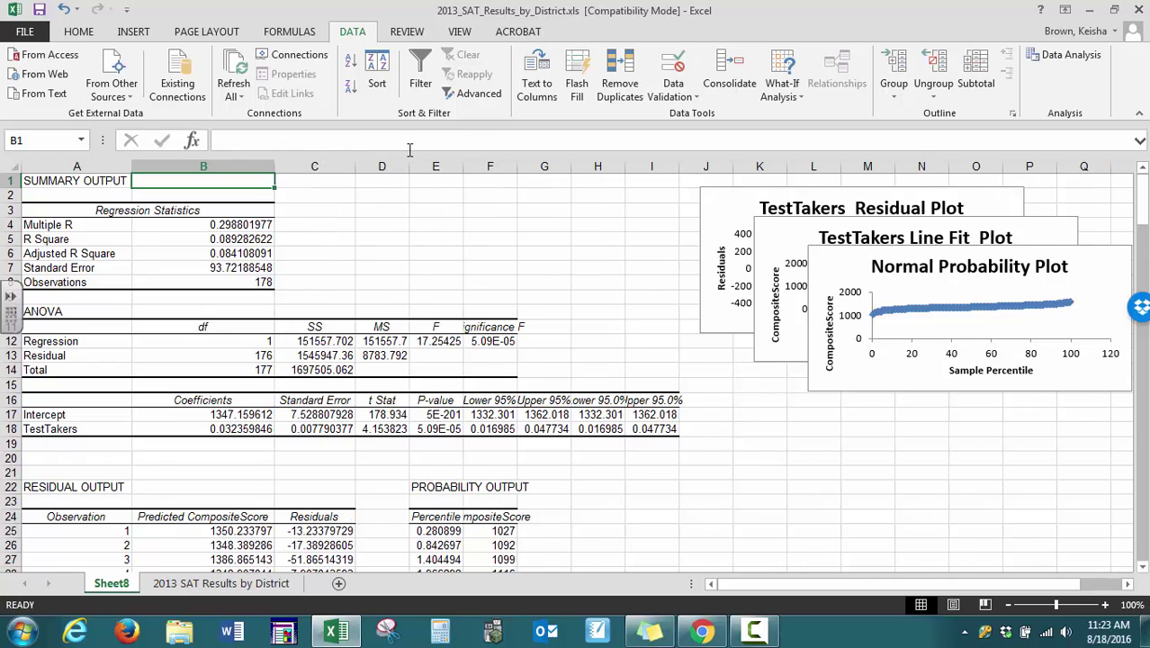
pyautogui.doubleClick(407, 166)
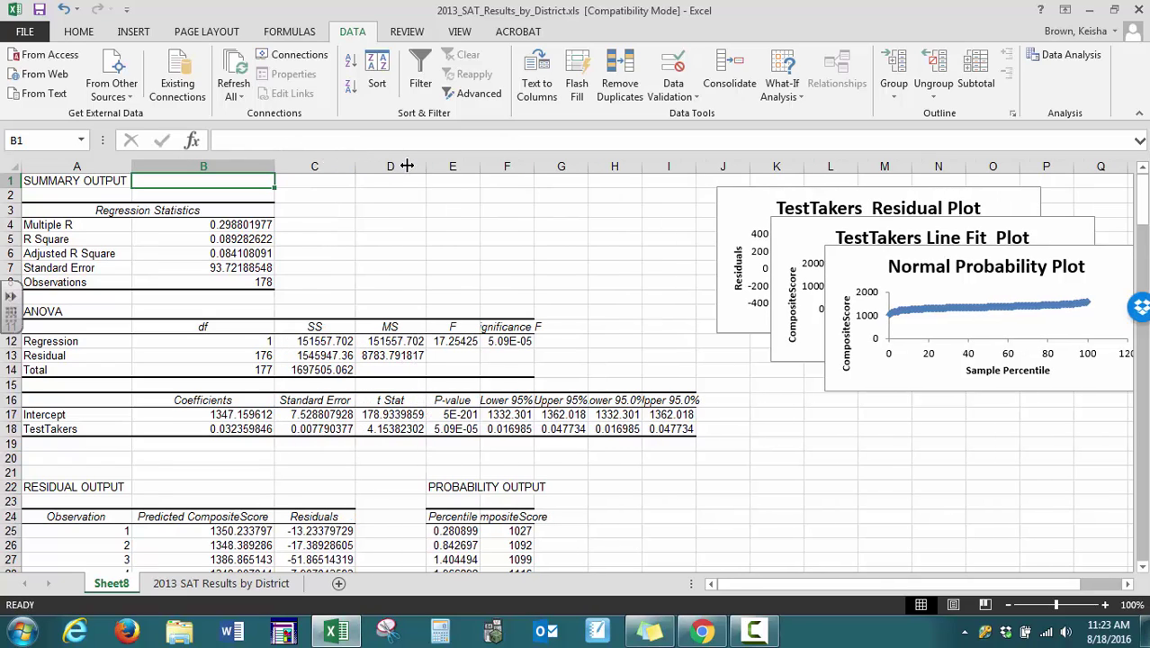
pyautogui.doubleClick(479, 166)
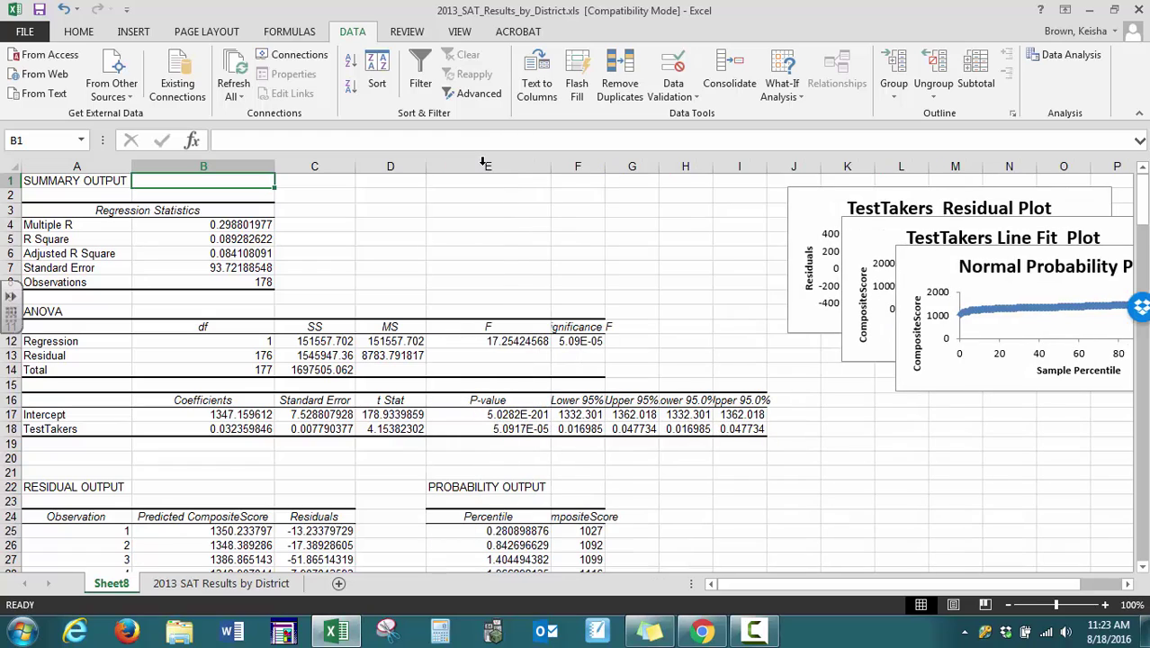
pyautogui.doubleClick(606, 166)
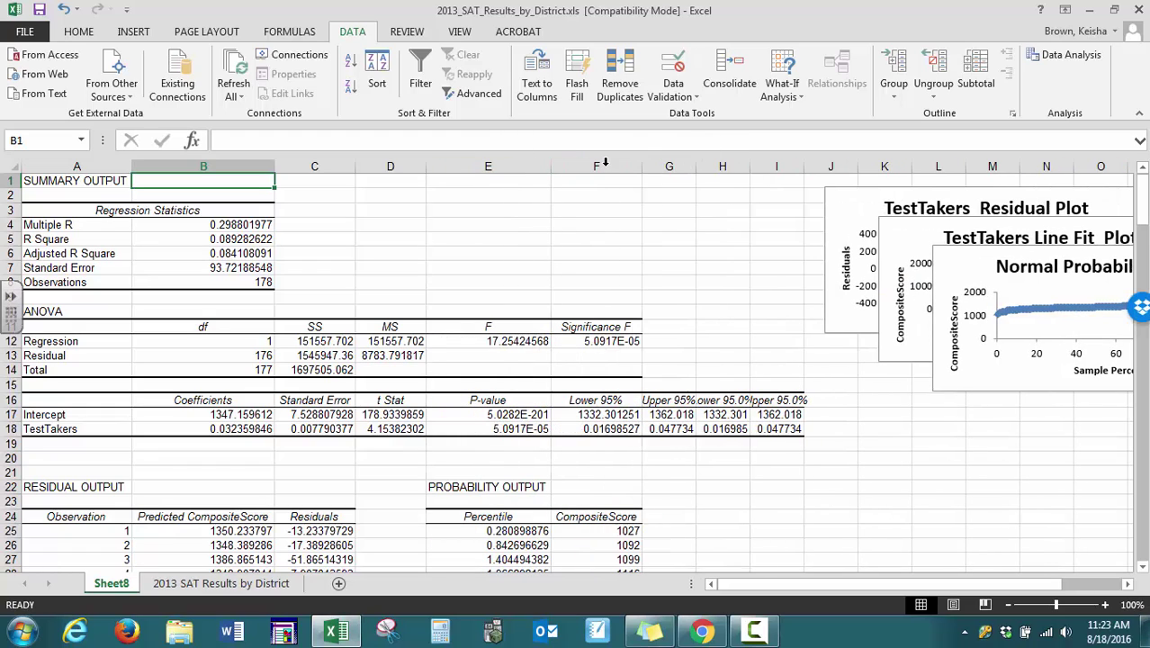
pyautogui.doubleClick(693, 165)
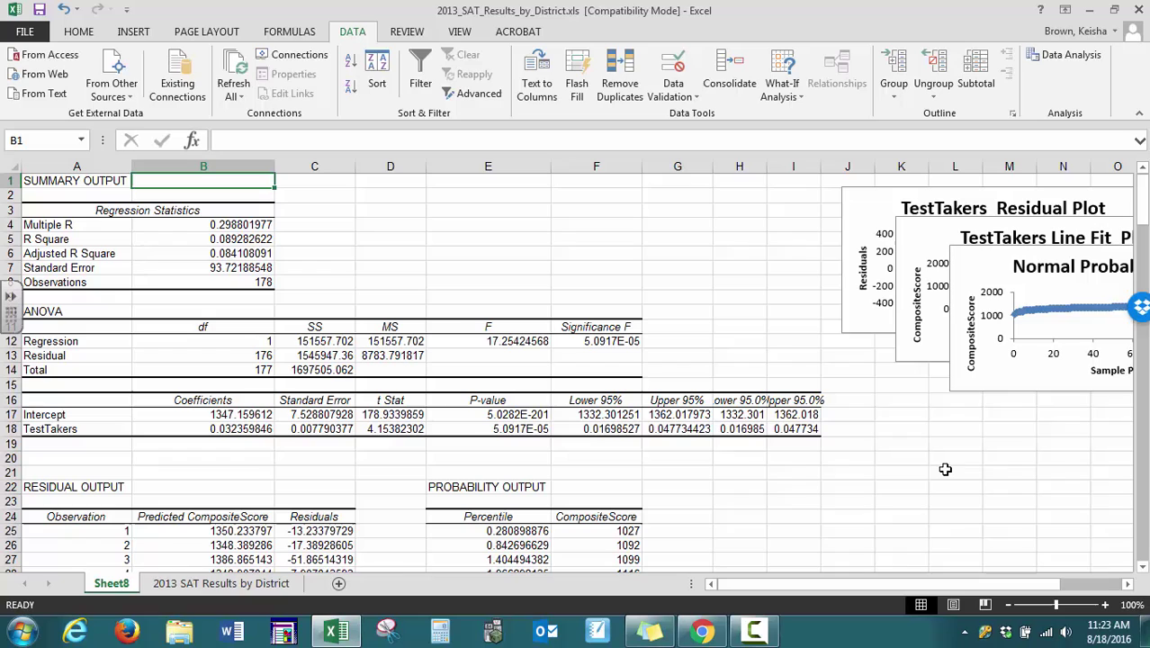
# - Separate the overlapping charts by moving the Normal Probability Plot below and the Line Fit Plot beside the Residual Plot
pyautogui.moveTo(911, 583); pyautogui.dragTo(936, 583)
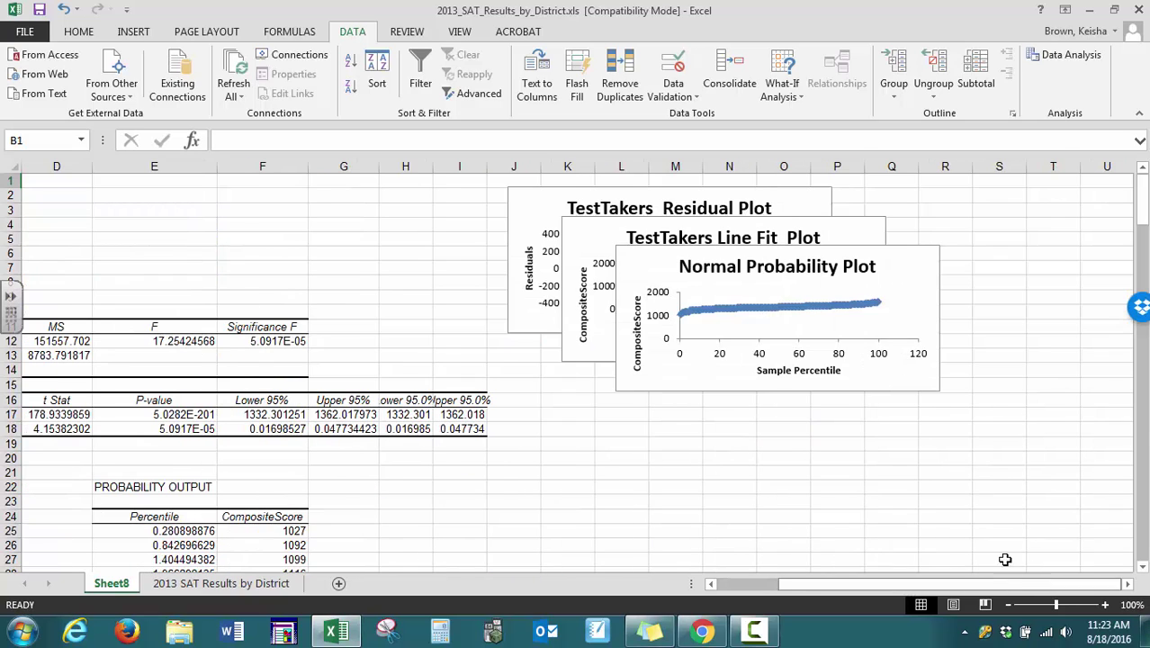
pyautogui.moveTo(919, 267); pyautogui.dragTo(808, 475)
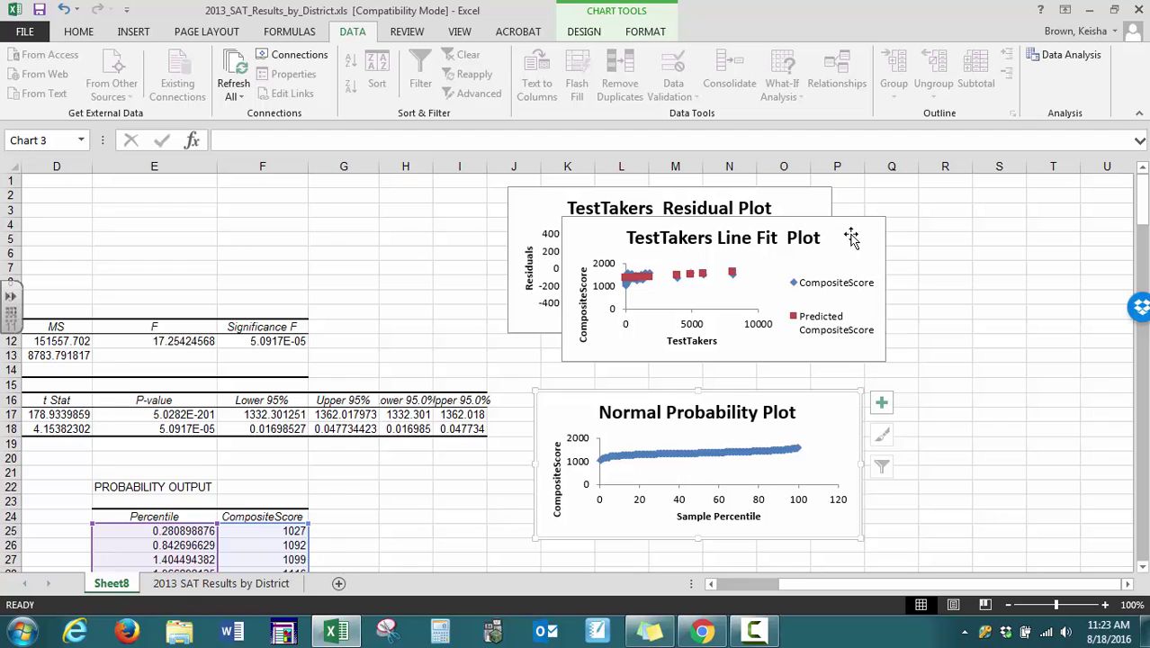
pyautogui.moveTo(851, 237); pyautogui.dragTo(1121, 174)
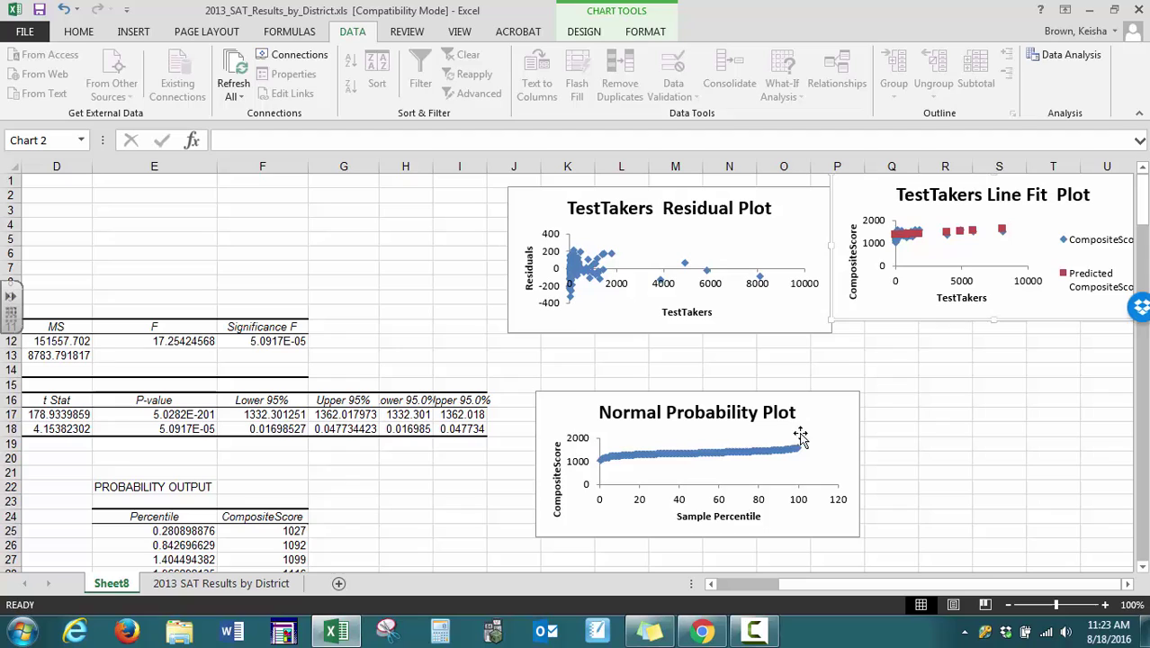
pyautogui.click(830, 424)
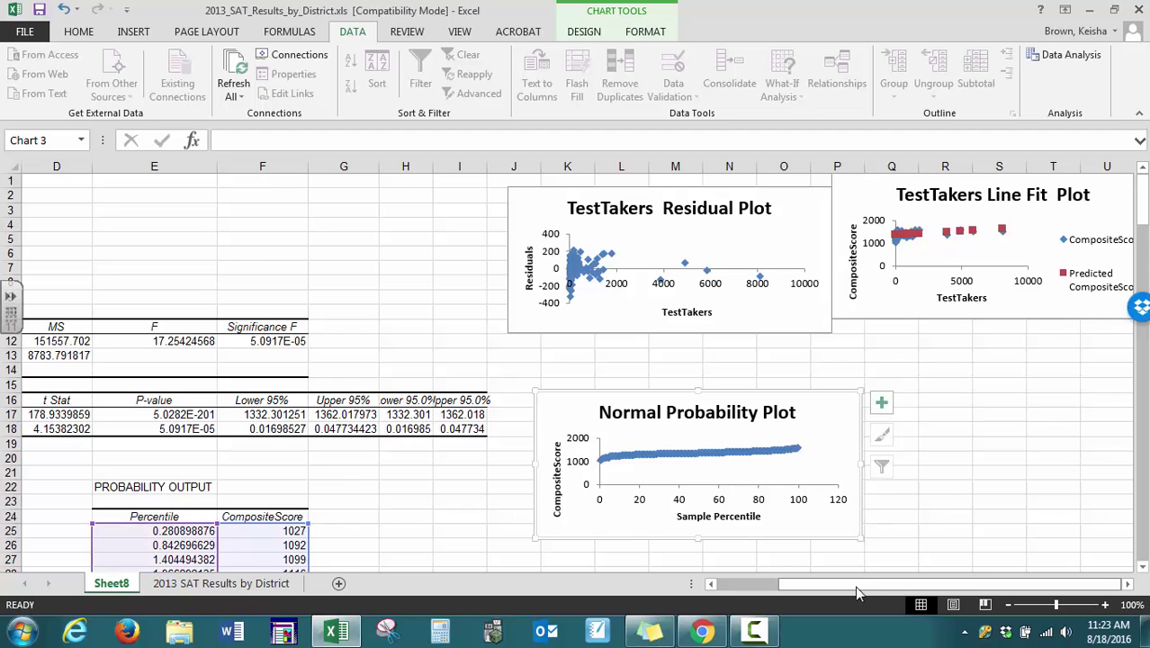
# - Compare the R Square value in the regression statistics with the R² on the district sheet's chart, and return to Sheet8
pyautogui.moveTo(855, 586); pyautogui.dragTo(681, 591)
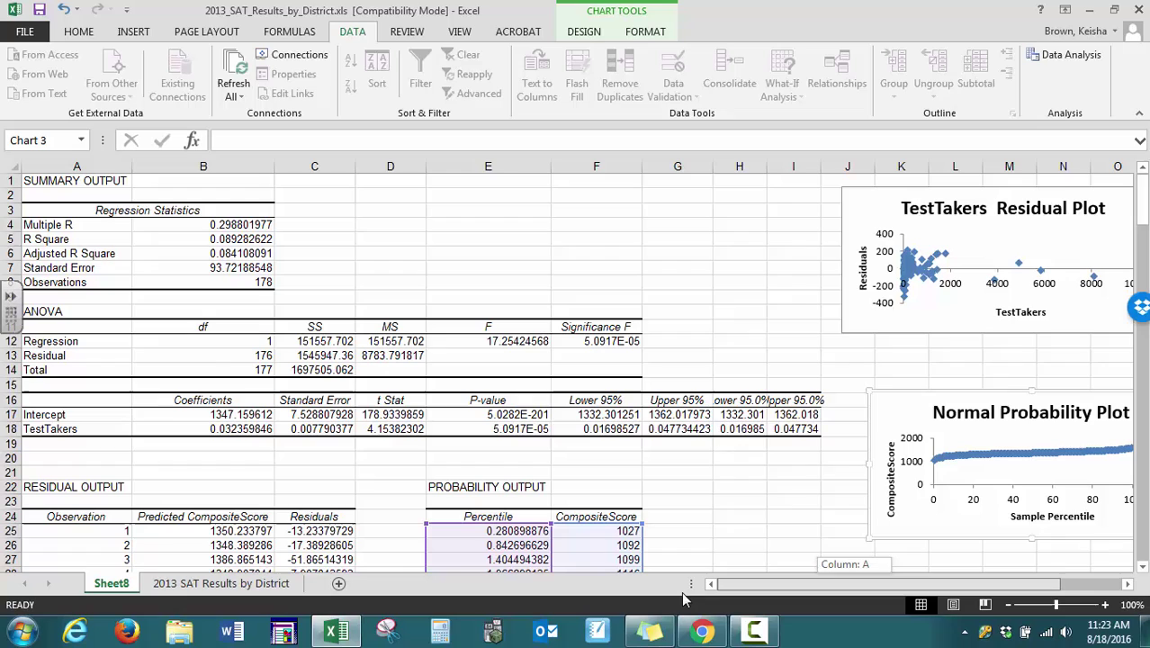
pyautogui.click(69, 240)
pyautogui.click(175, 238)
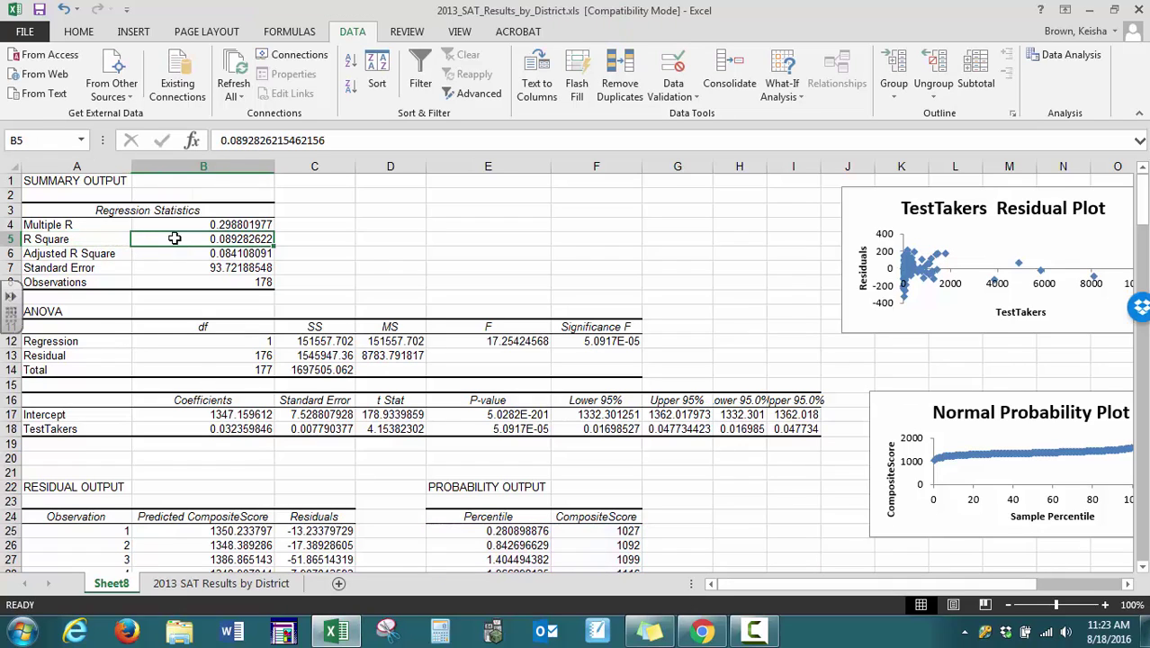
pyautogui.click(247, 585)
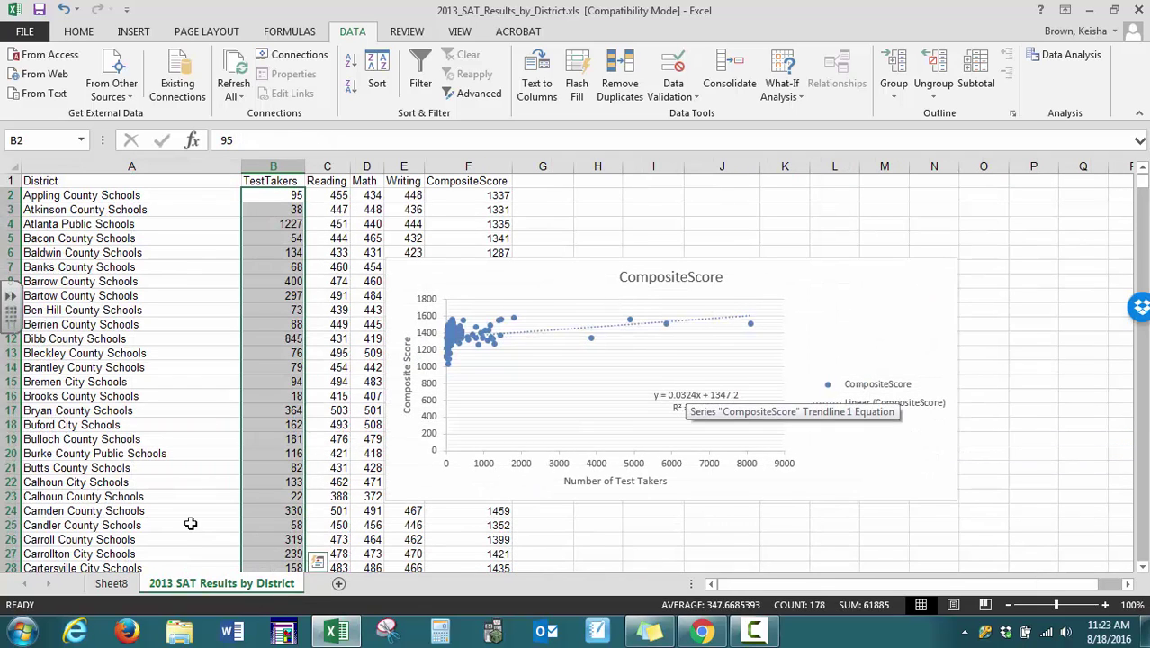
pyautogui.click(112, 583)
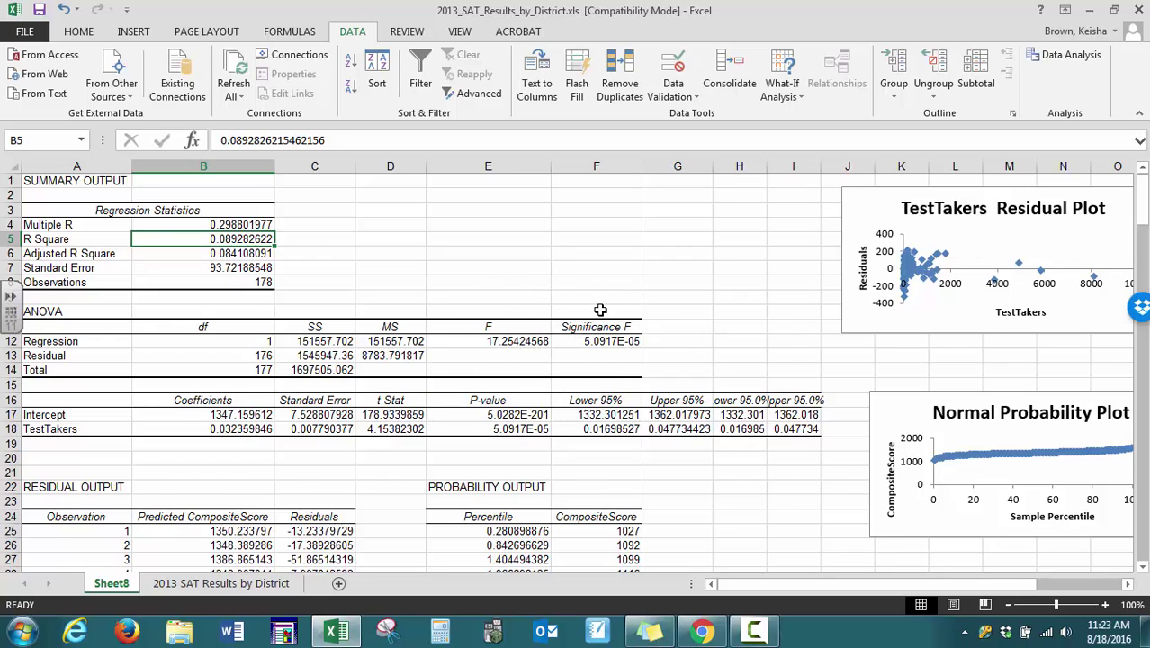
# - Compare the Intercept and TestTakers coefficients with the trendline equation on the district sheet's chart, and return to Sheet8
pyautogui.click(70, 416)
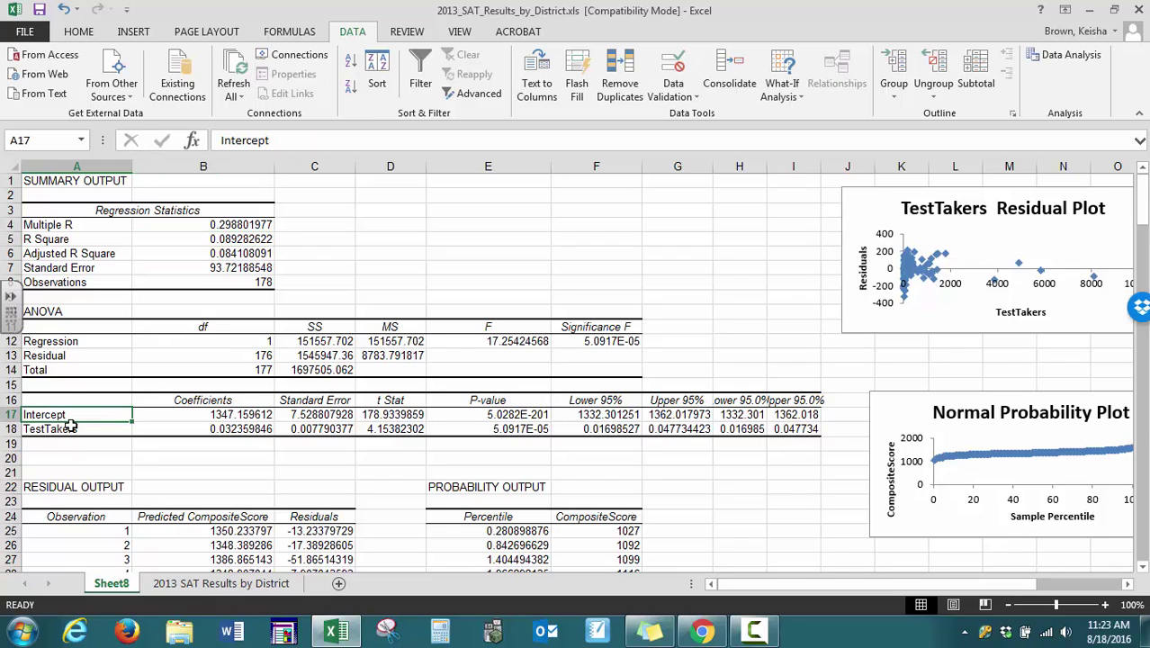
pyautogui.click(70, 429)
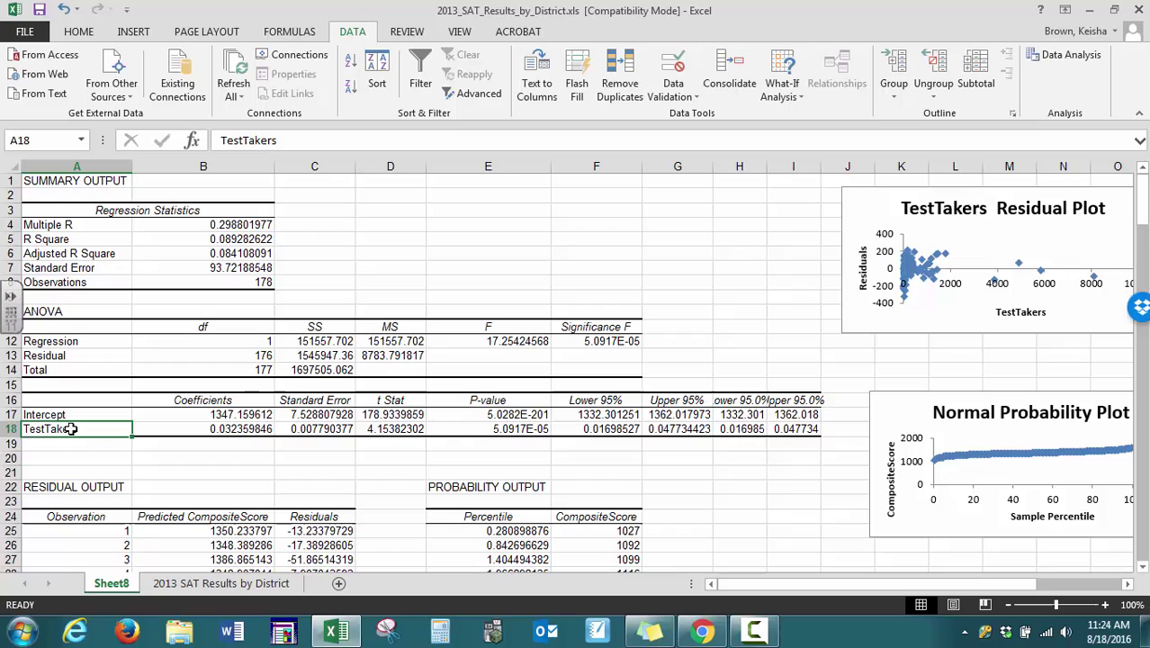
pyautogui.moveTo(216, 414); pyautogui.dragTo(218, 427)
pyautogui.click(216, 427)
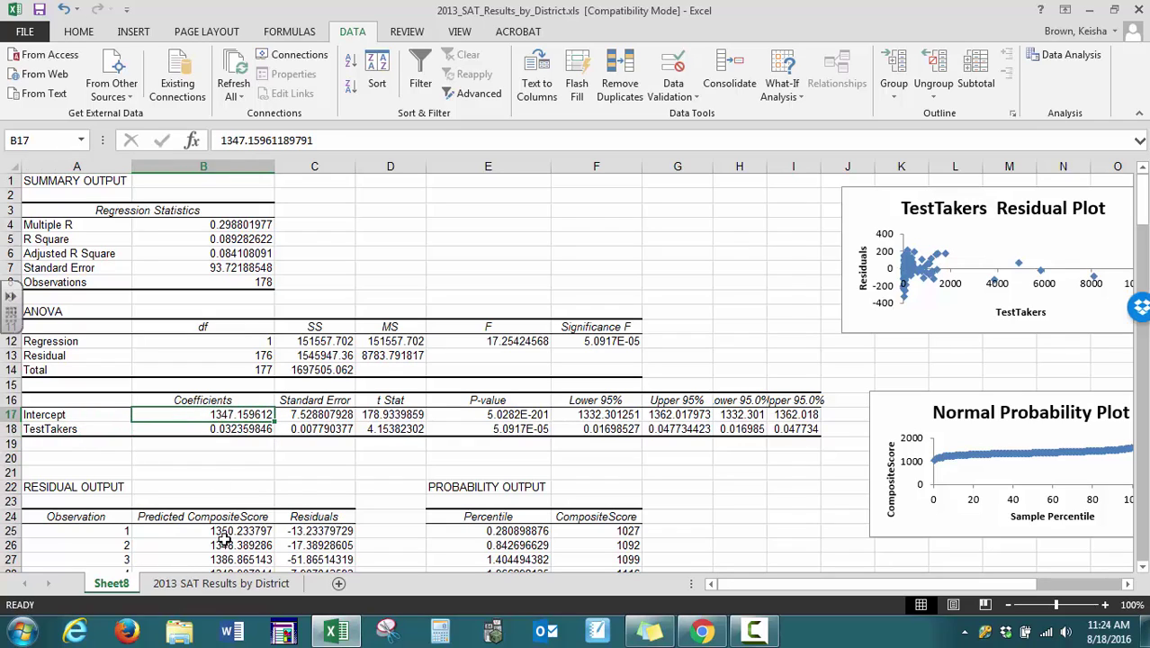
pyautogui.click(225, 583)
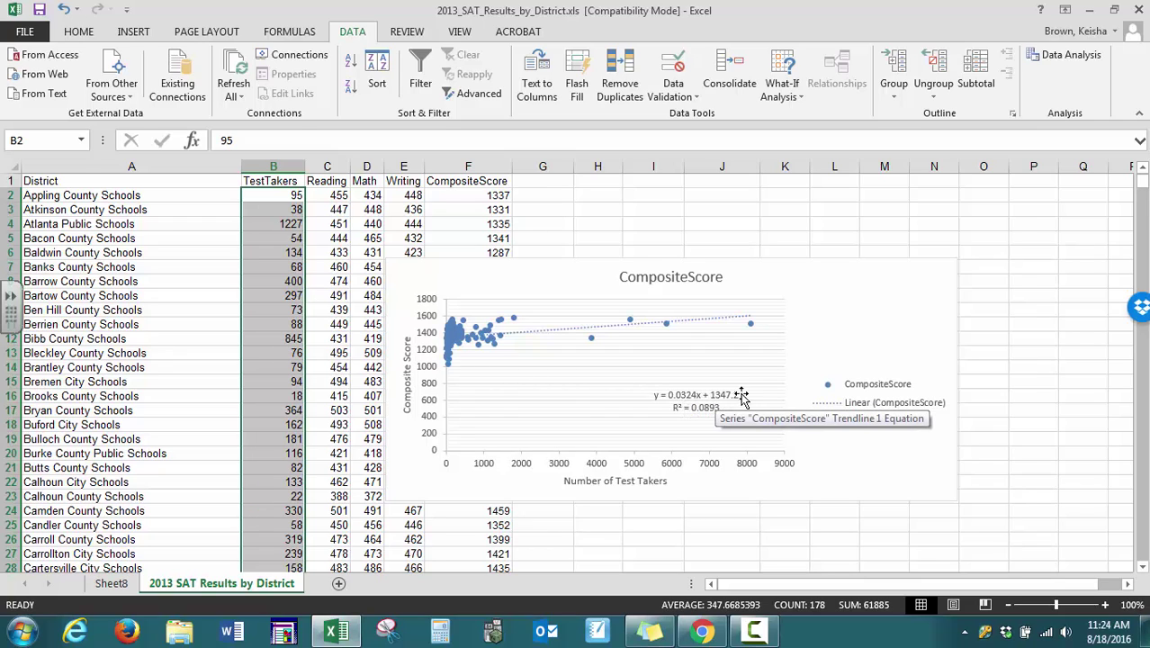
pyautogui.click(111, 584)
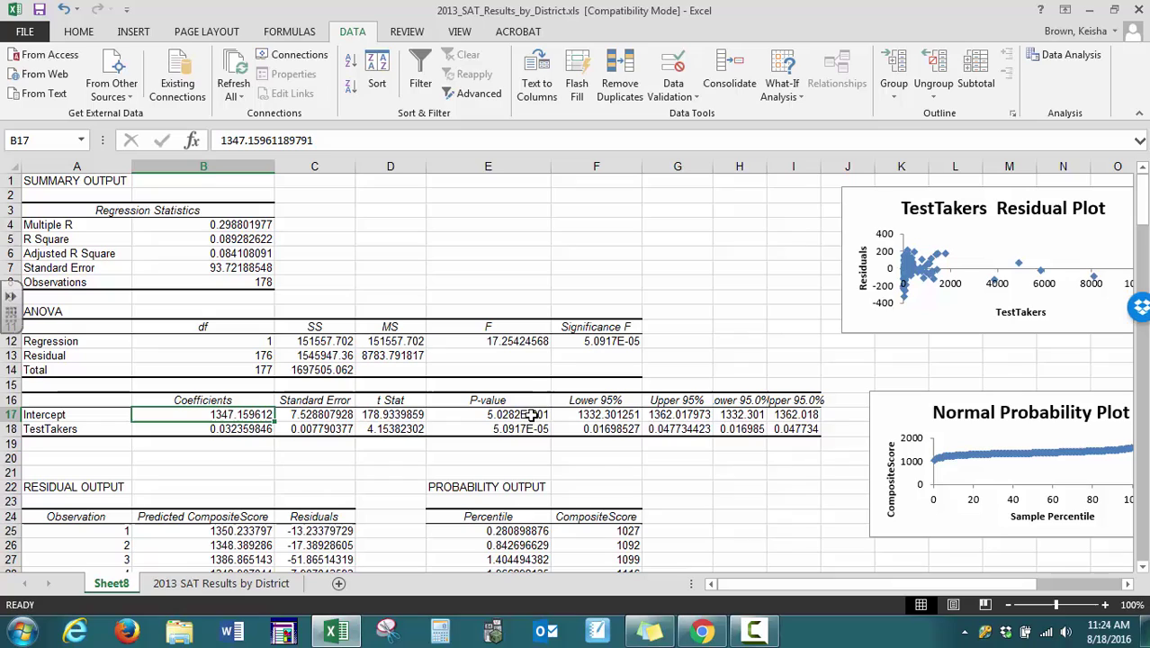
# - Examine the Lower 95% and Upper 95% confidence bounds for the Intercept and TestTakers coefficients
pyautogui.click(603, 414)
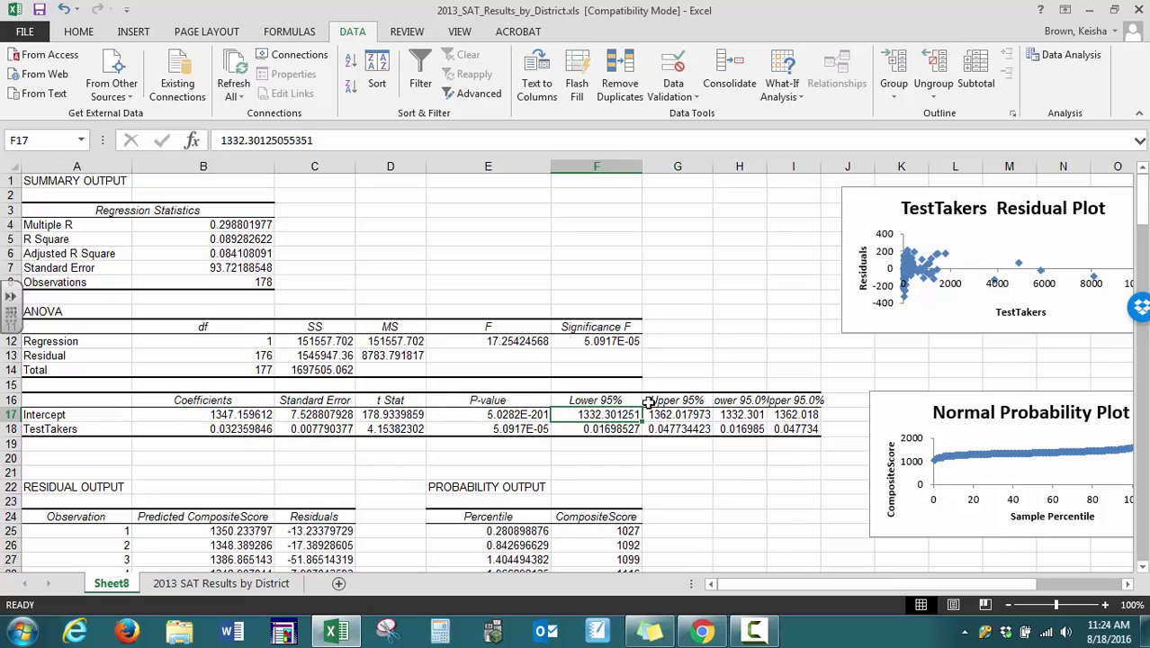
pyautogui.click(668, 414)
pyautogui.click(616, 431)
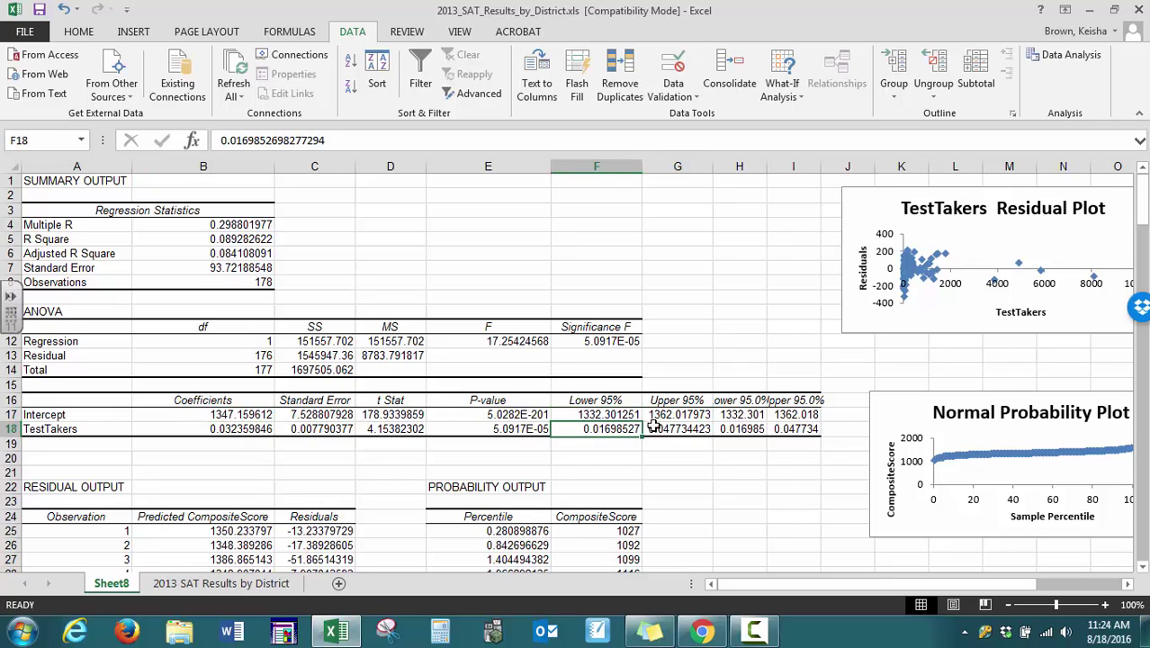
pyautogui.click(671, 429)
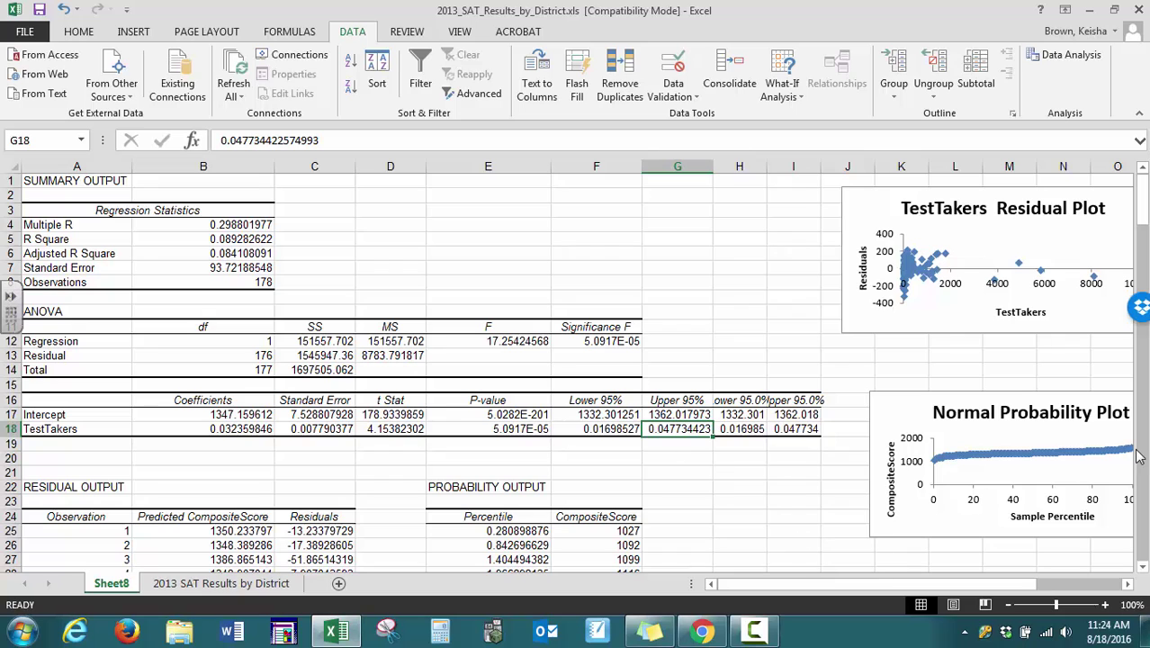
# - Check the first observation's predicted composite score in the residual output against Appling County's test takers and the trendline equation
pyautogui.moveTo(1143, 223); pyautogui.dragTo(1144, 239)
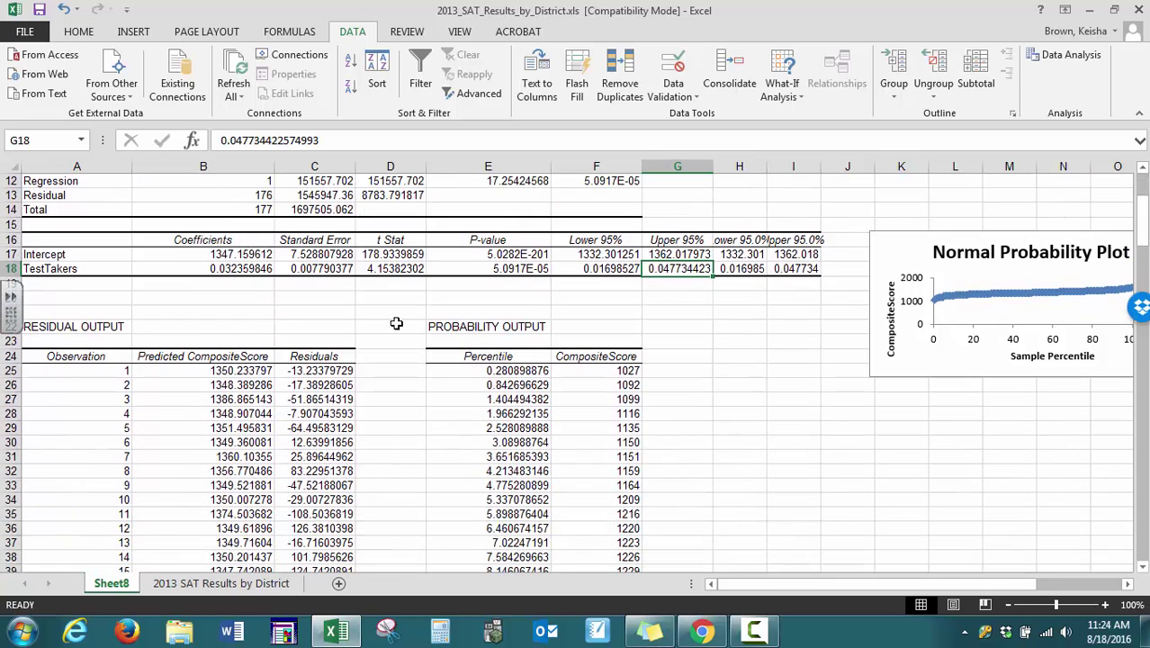
pyautogui.click(107, 373)
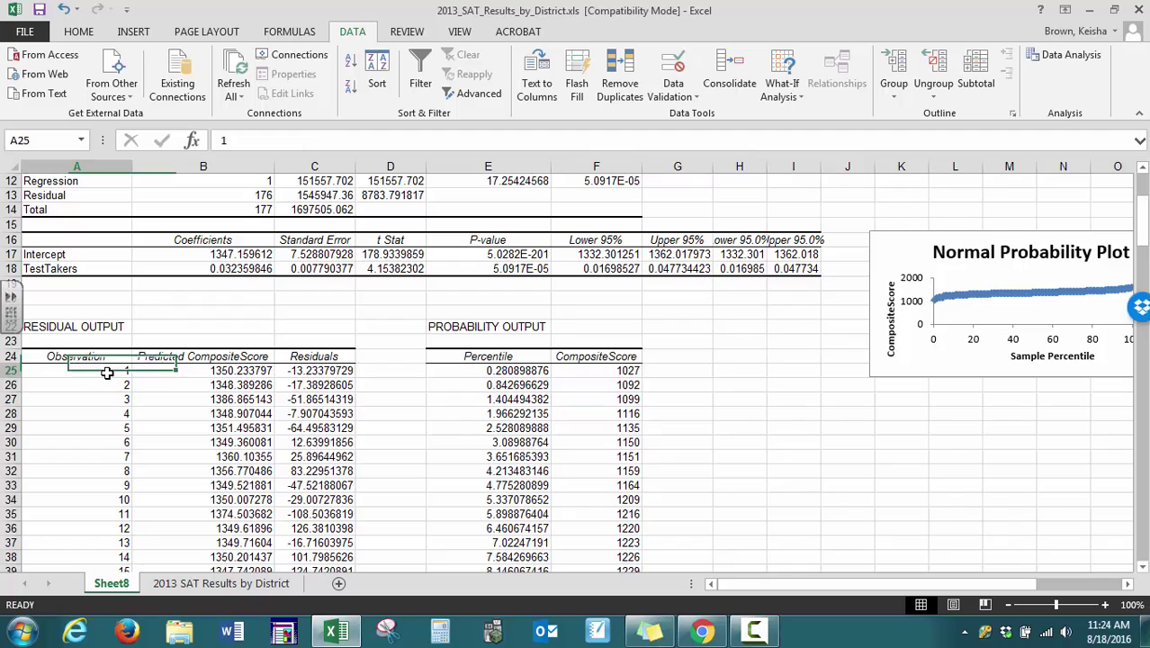
pyautogui.click(190, 373)
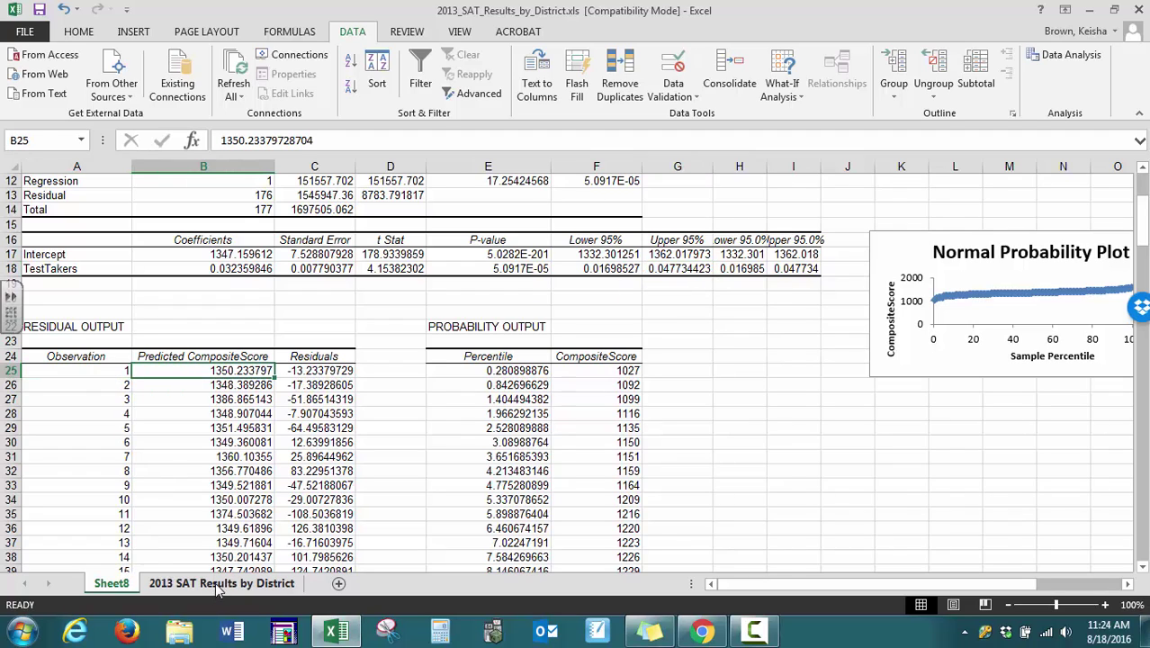
pyautogui.click(216, 585)
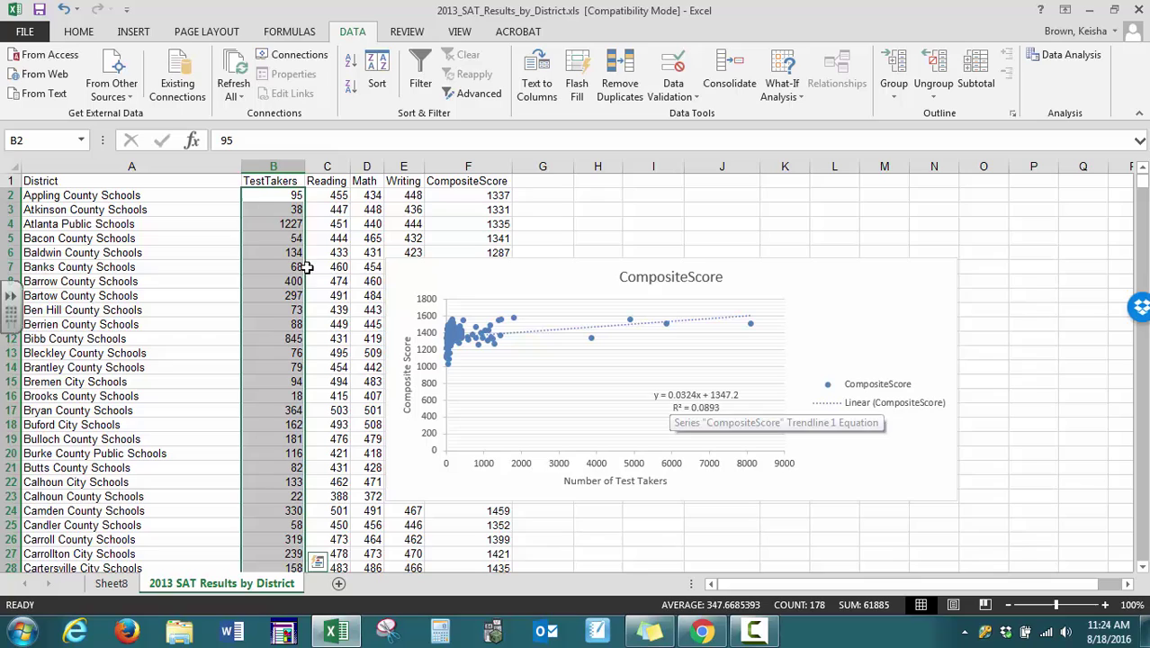
pyautogui.click(272, 195)
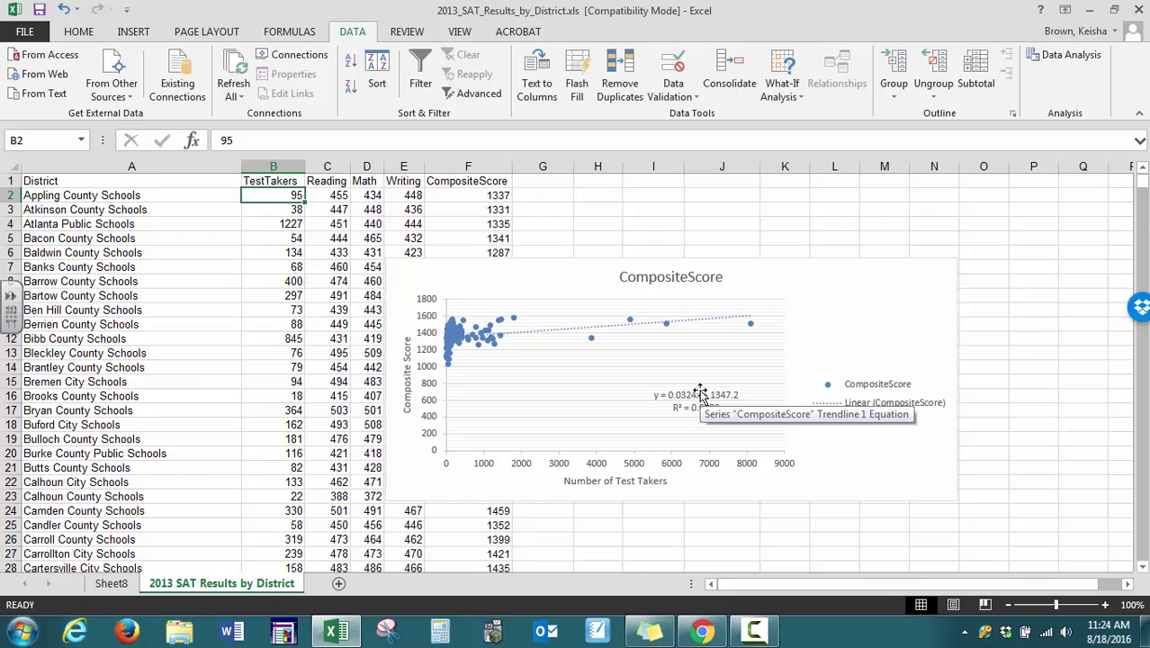
pyautogui.click(110, 584)
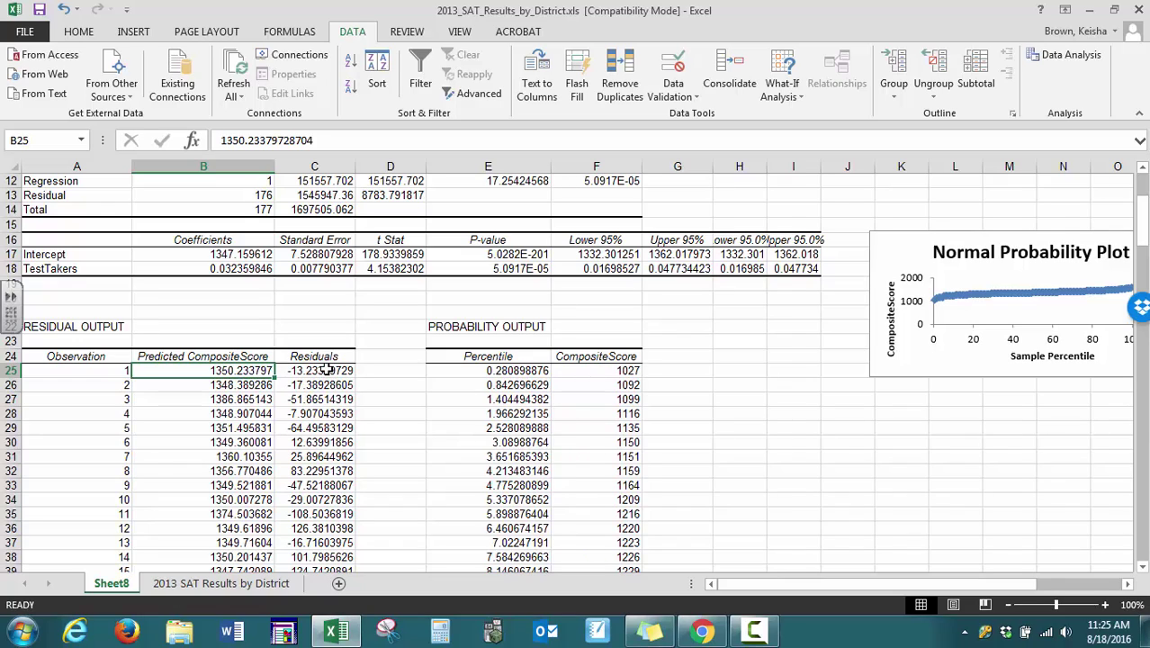
# - Compare Appling County's actual composite score in F2 with the predicted score and residual of the first observation on Sheet8
pyautogui.click(242, 587)
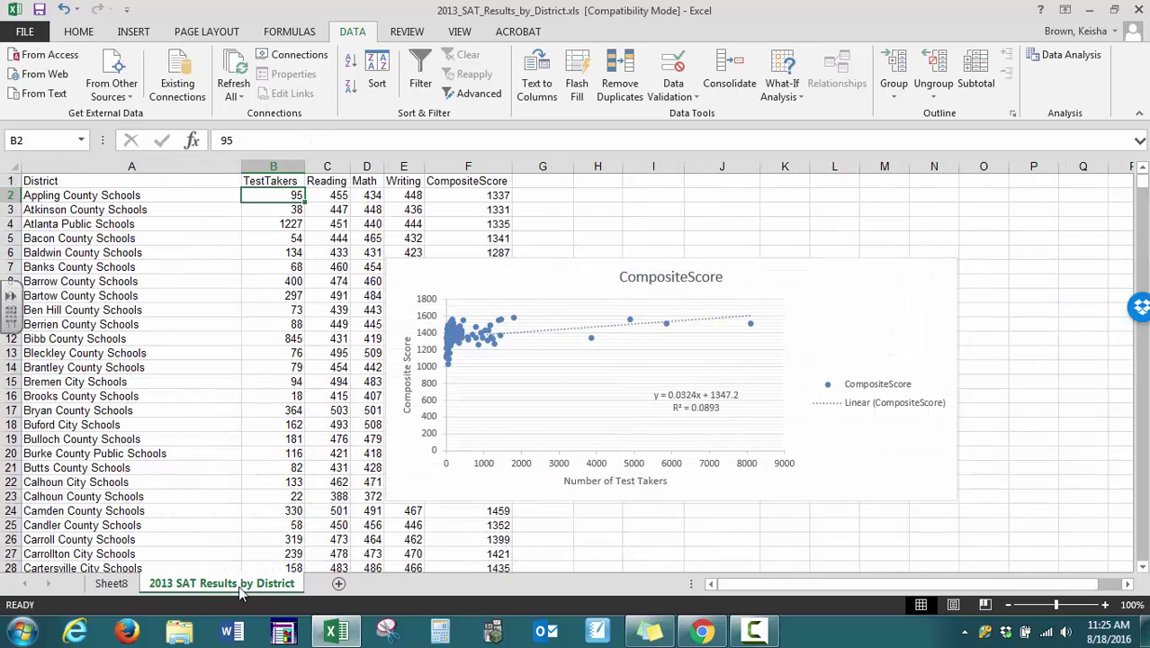
pyautogui.click(480, 195)
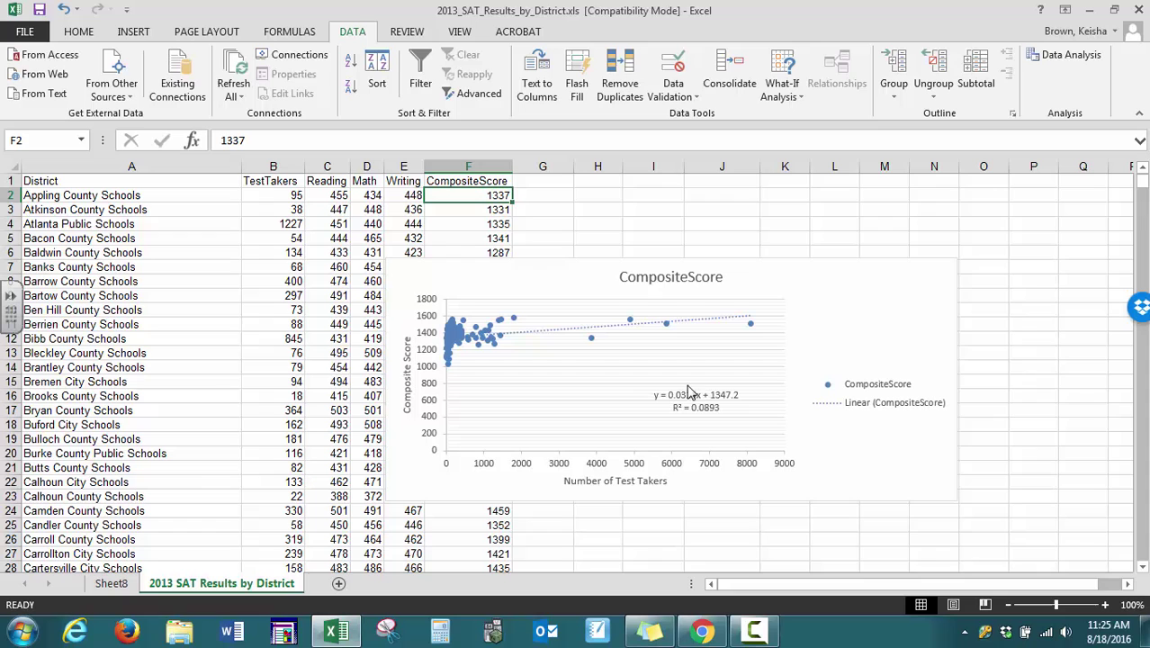
pyautogui.click(112, 584)
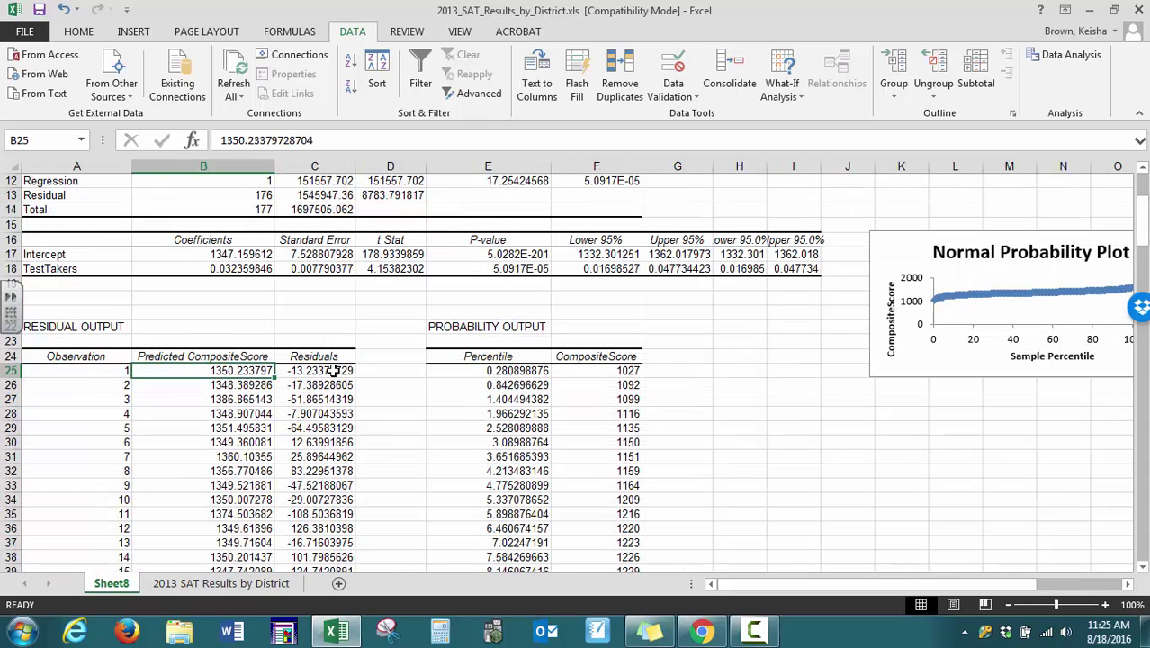